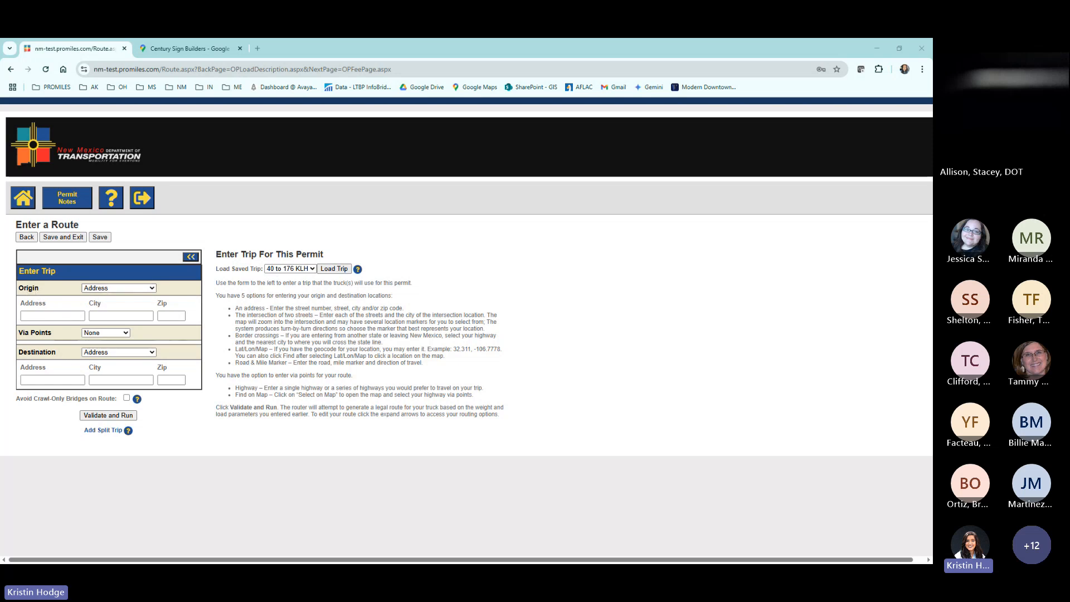
Set the trip destination to the border crossing NM-170, La Plata CO.
click(115, 353)
click(101, 383)
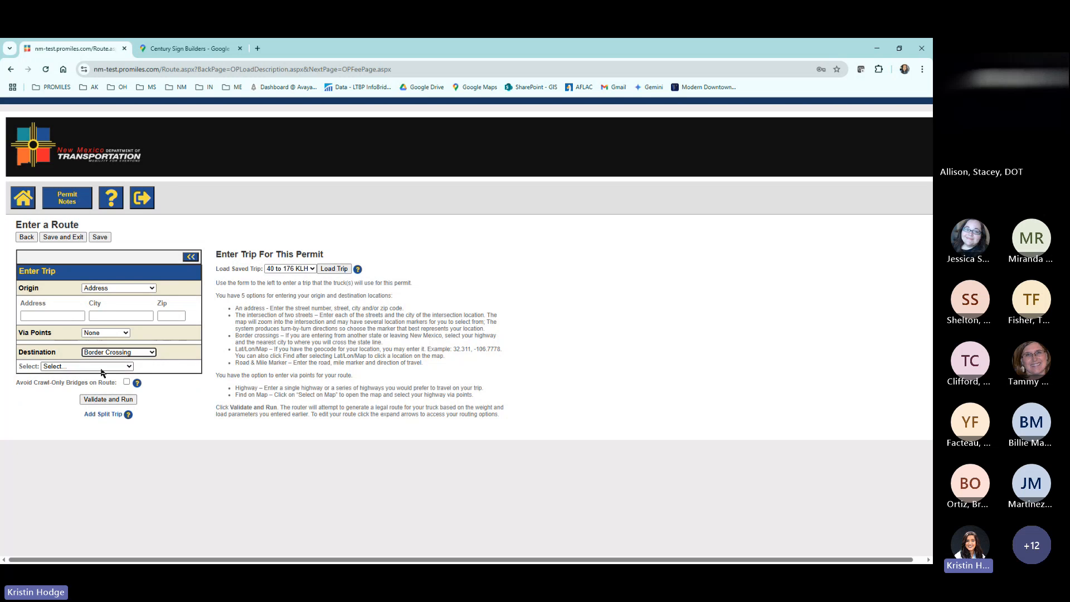
right_click(102, 370)
click(102, 366)
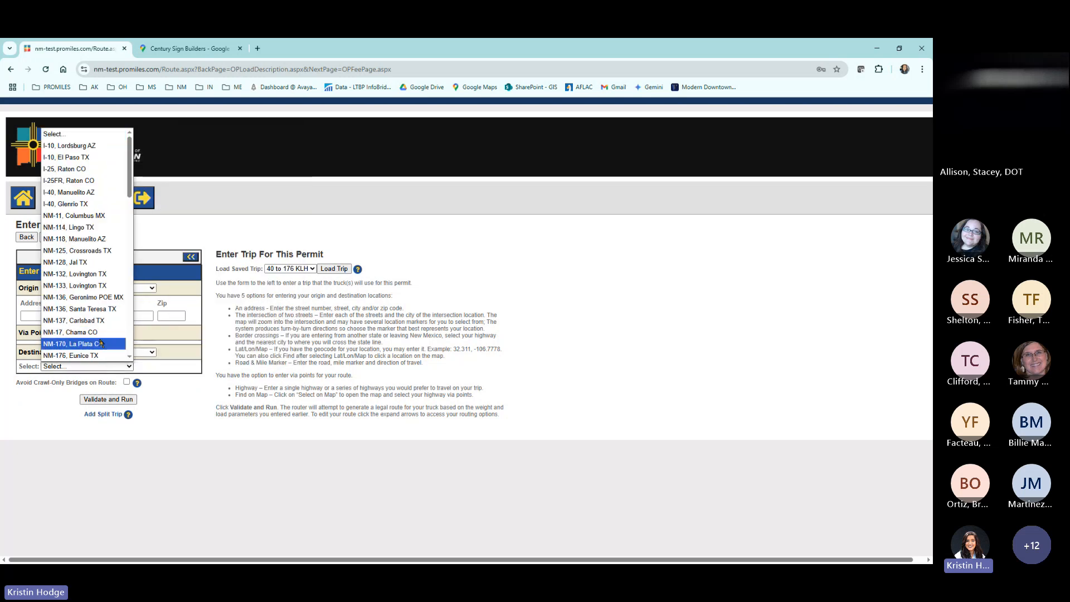
click(102, 343)
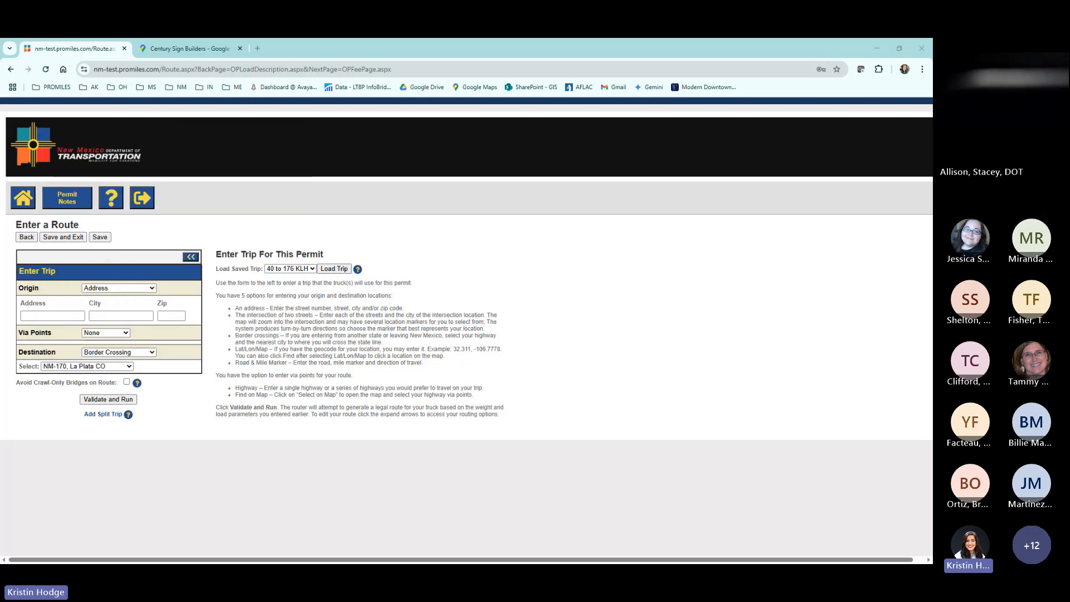
Enter the copied street address and the city Rio Rancho as the trip origin, and validate and run the route.
click(66, 315)
text(o	1100 NM-528)
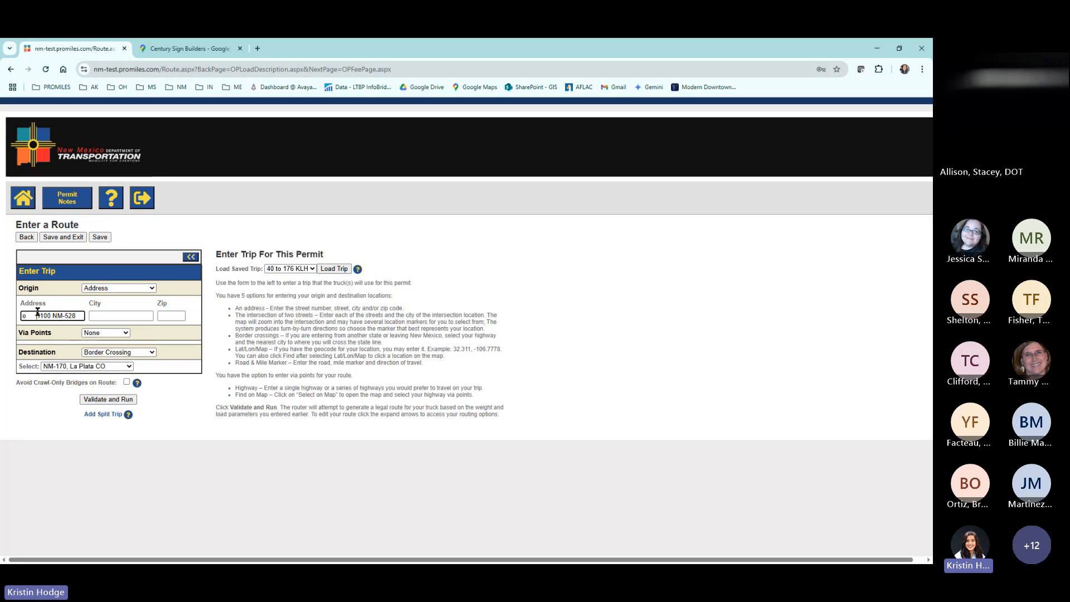
key(BackSpace)
key(BackSpace)
key(BackSpace)
key(BackSpace)
key(BackSpace)
key(BackSpace)
key(BackSpace)
drag(64, 316, 38, 316)
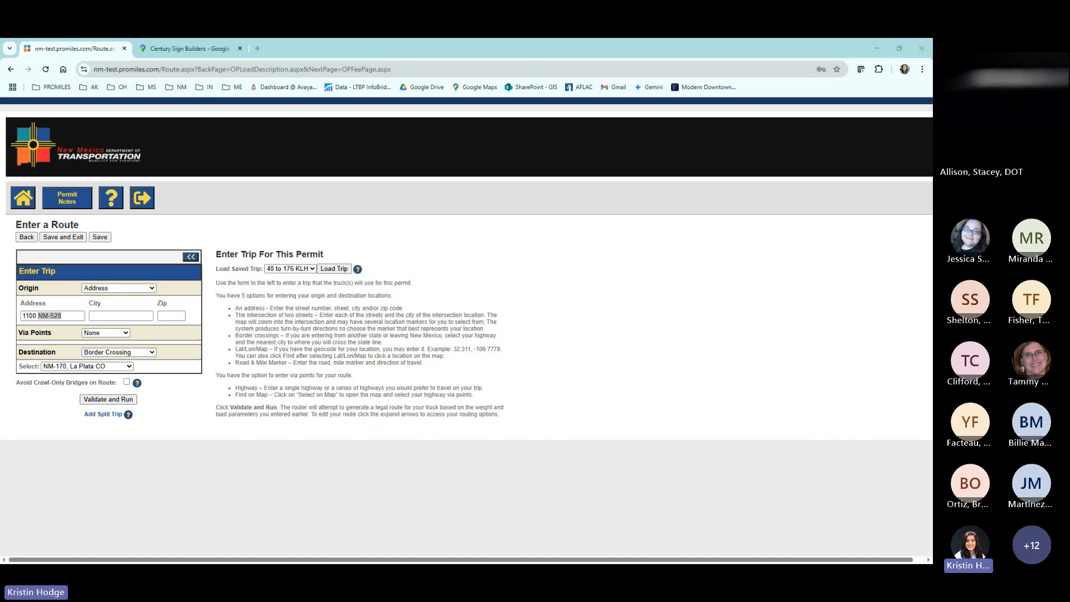
click(121, 315)
text(Rio Rancho)
click(95, 400)
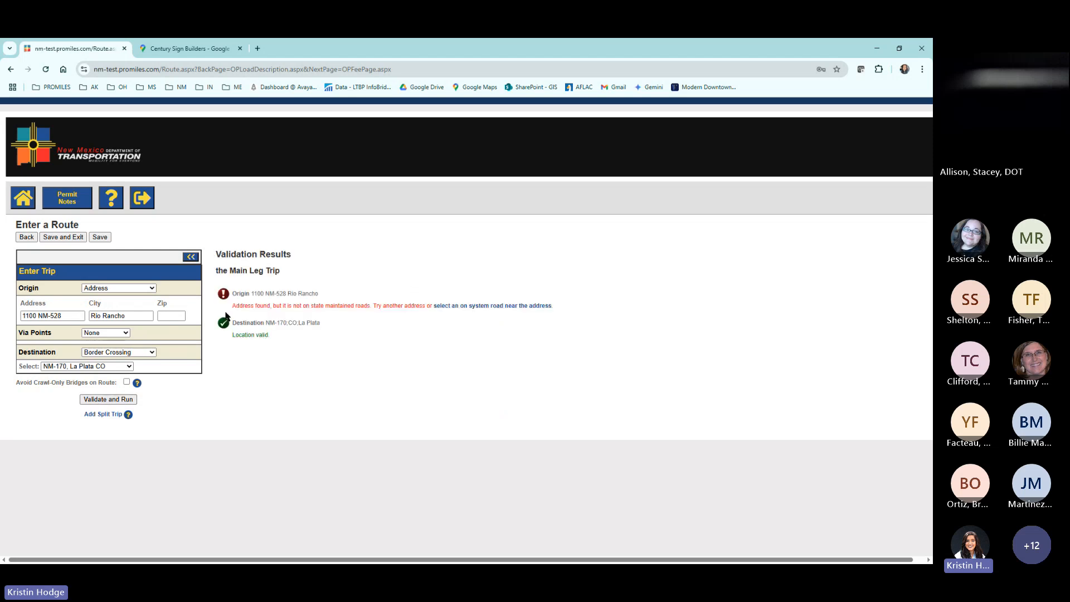
Review the origin's validation message and open the map for selecting an on-system road near the address.
drag(232, 305, 273, 304)
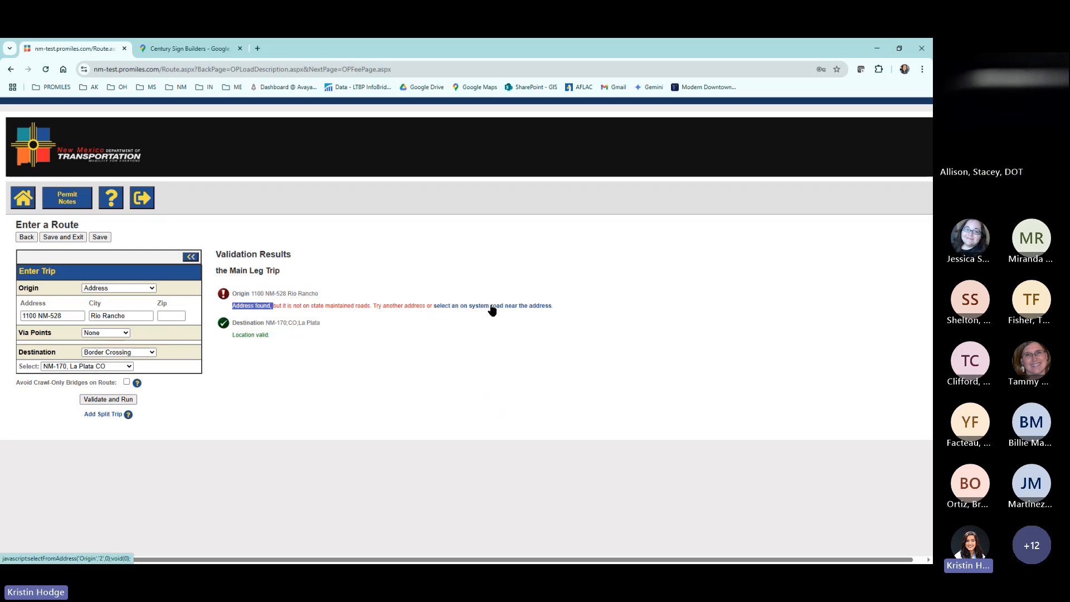
drag(383, 305, 416, 305)
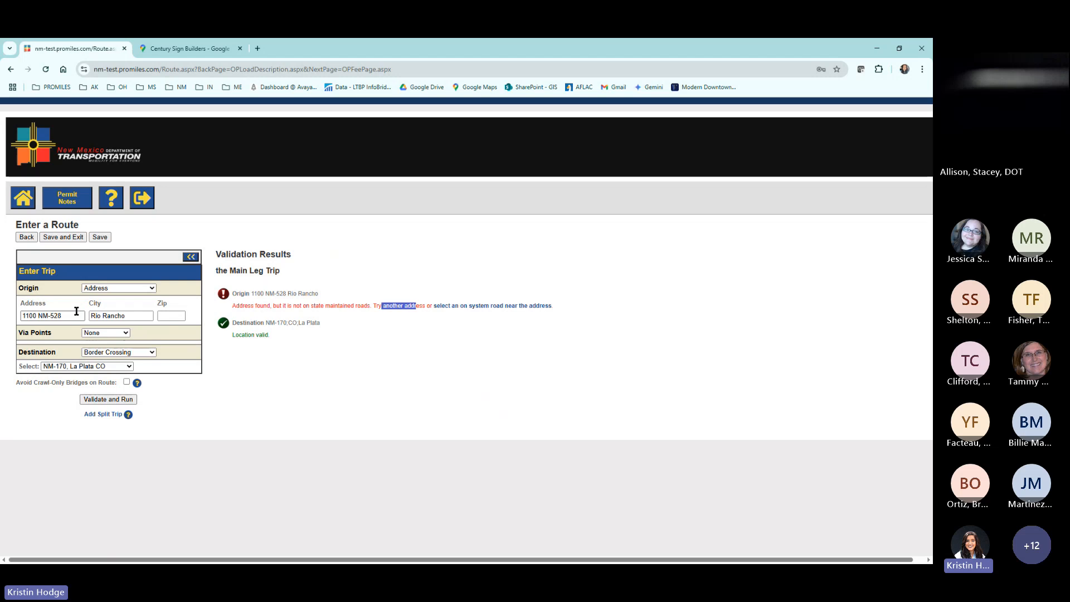
drag(76, 315, 21, 318)
click(470, 279)
click(470, 307)
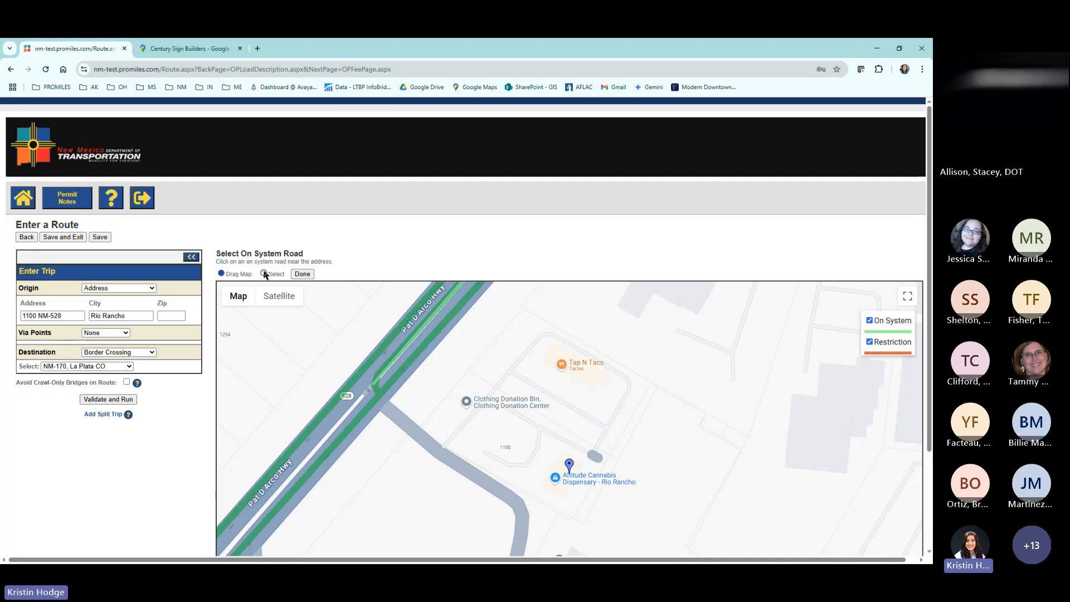
Examine the origin marker and the surrounding on-system roads in both map and satellite views.
drag(681, 426, 703, 405)
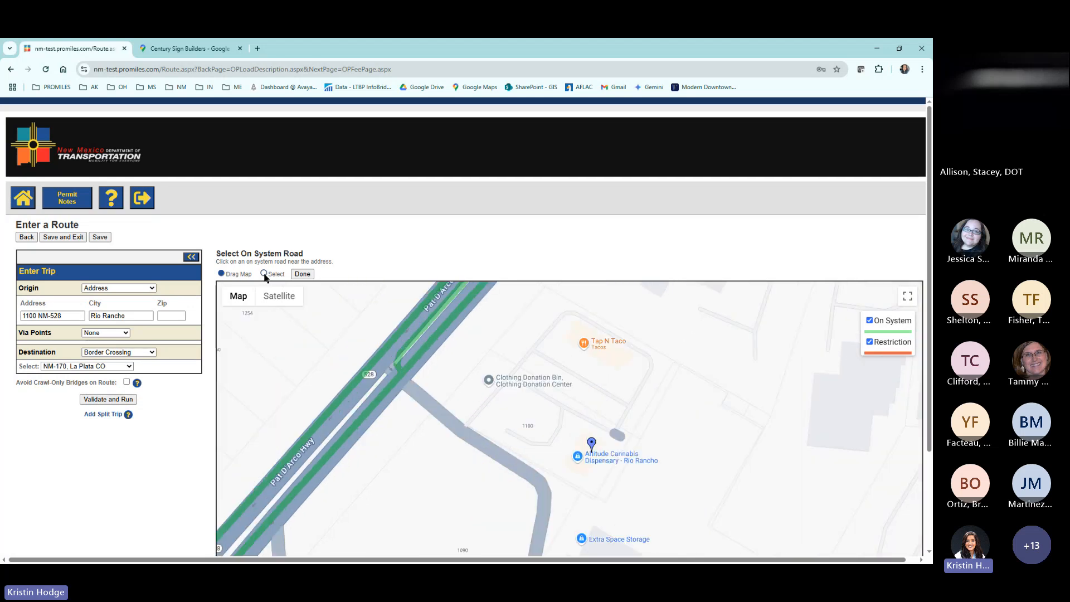
scroll(91, 333, down, 1)
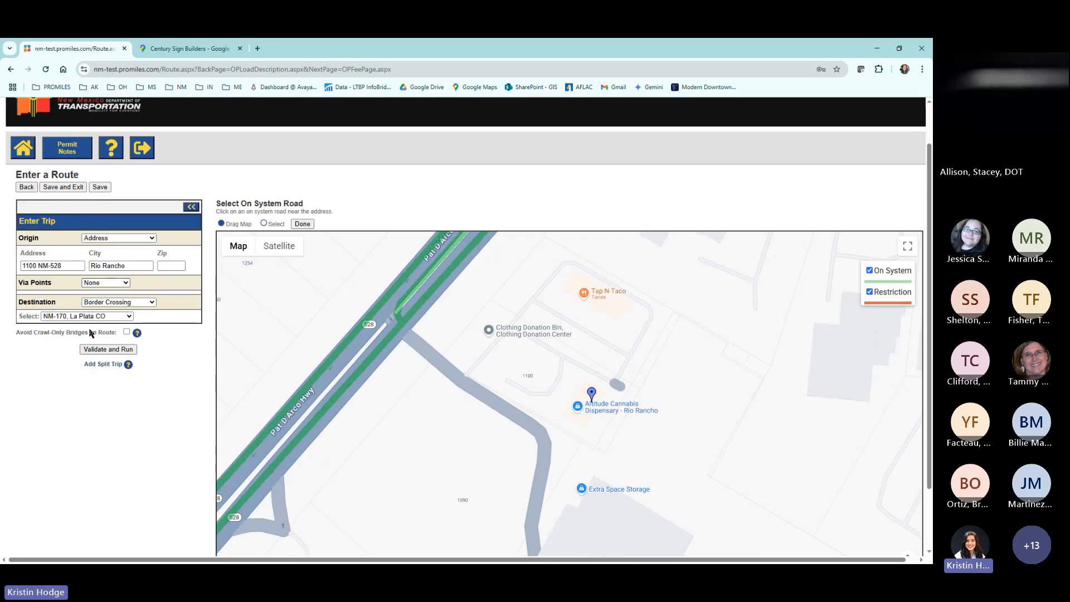
scroll(91, 333, down, 2)
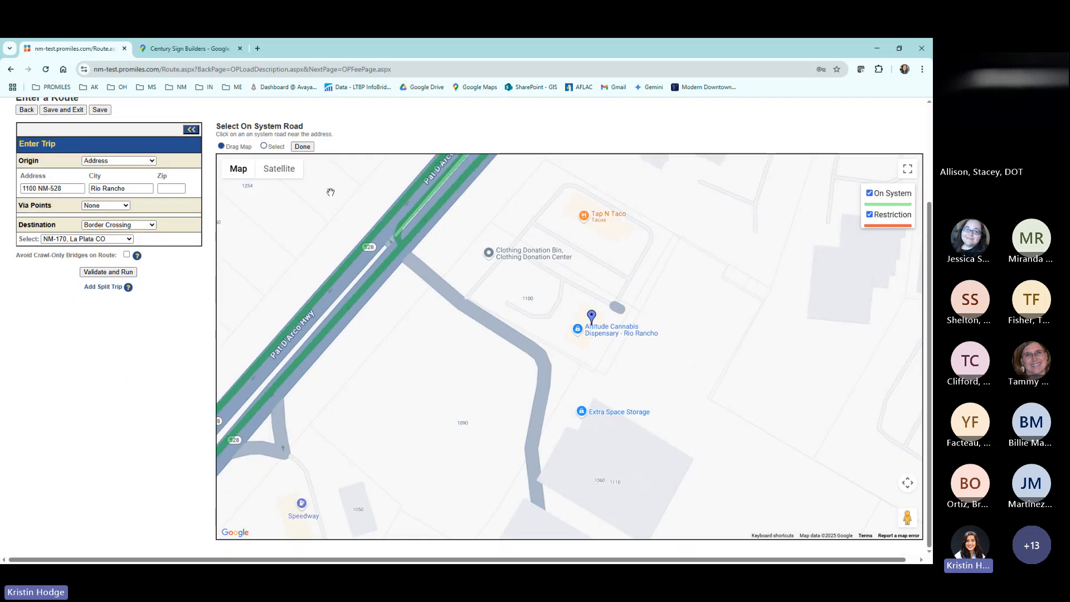
mouse_move(238, 174)
click(277, 172)
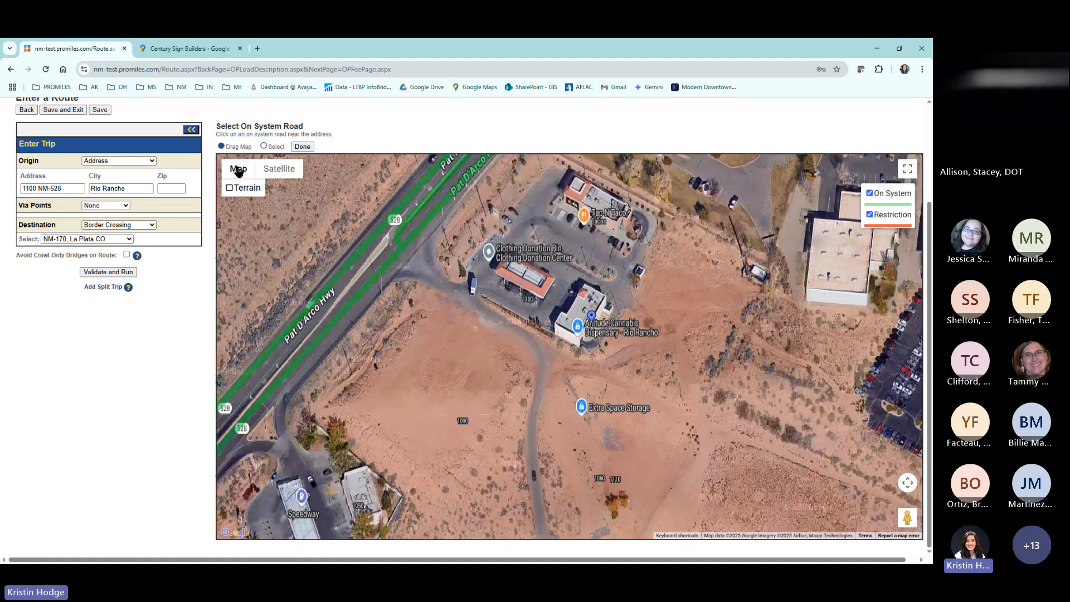
click(238, 169)
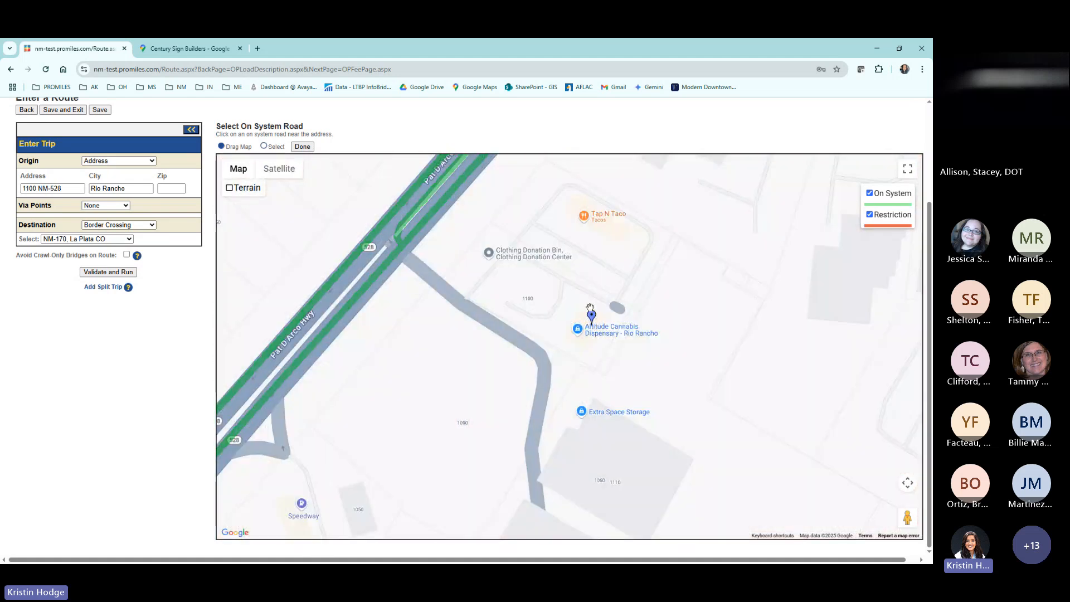
scroll(594, 322, down, 4)
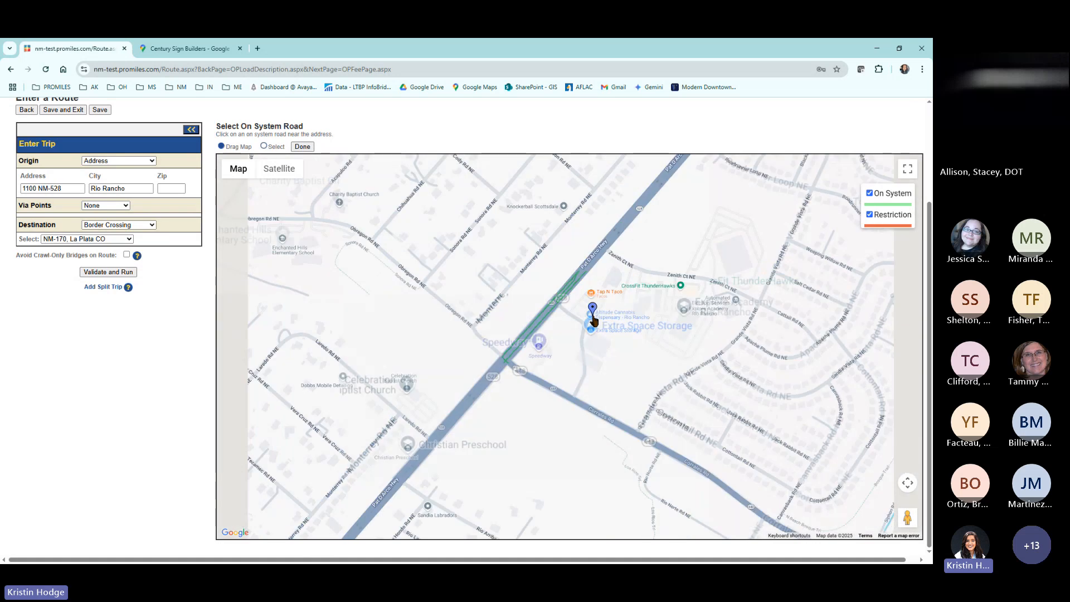
drag(65, 191, 25, 189)
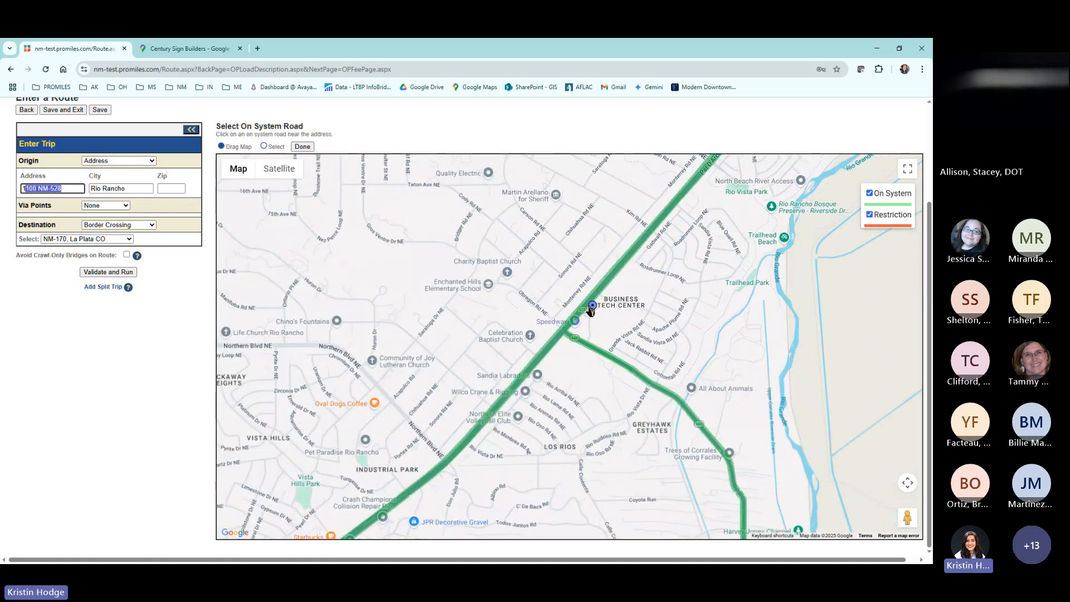
scroll(585, 309, up, 3)
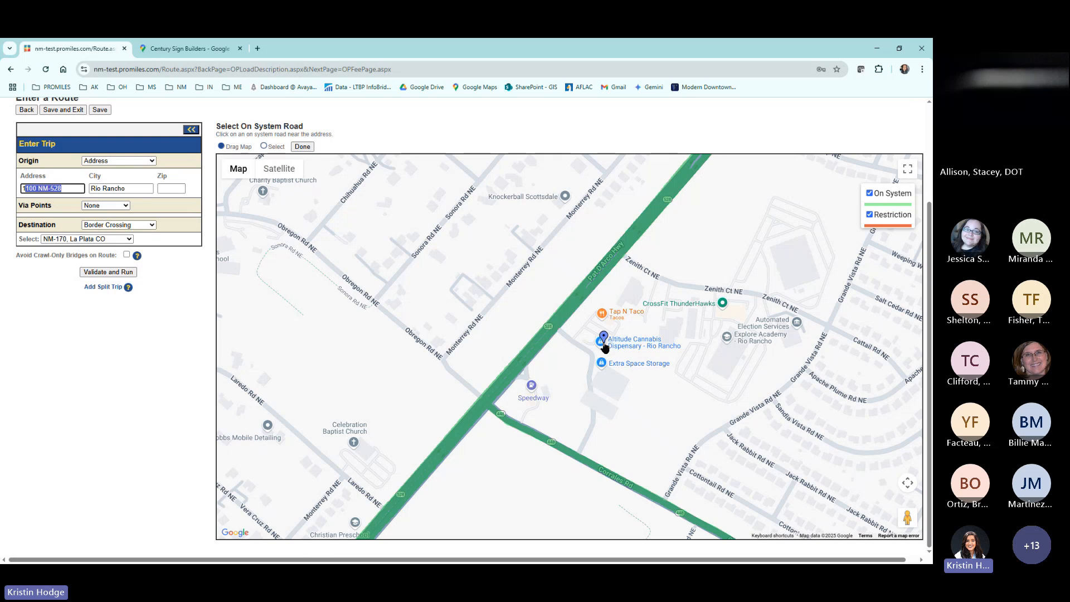
scroll(605, 343, up, 2)
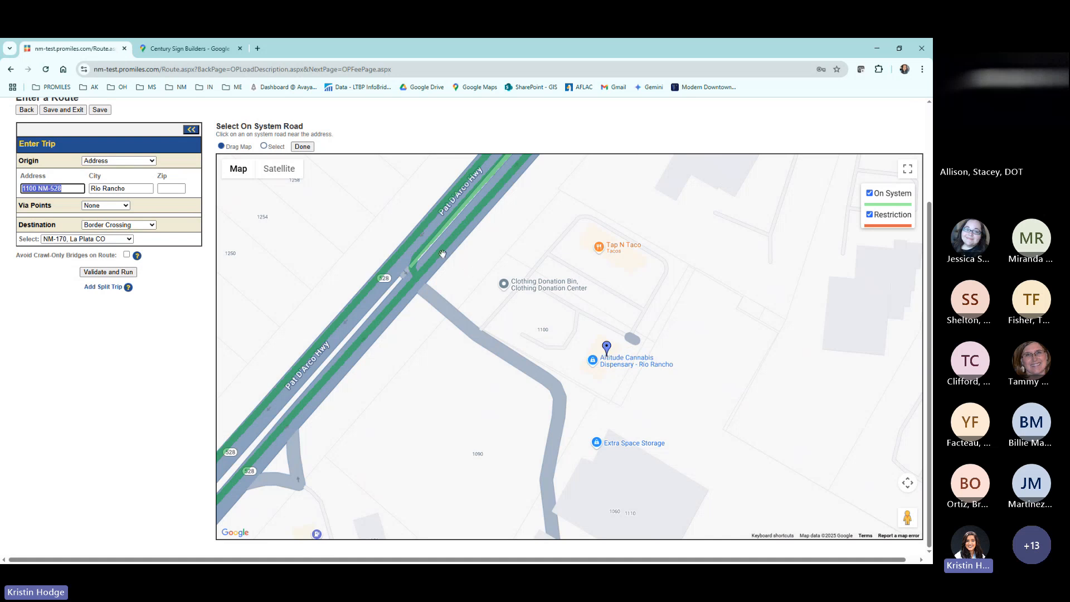
Select the point on northbound Pat D'Arco Hwy (NM-528) where the site's access road meets it as the trip origin.
drag(454, 291, 530, 338)
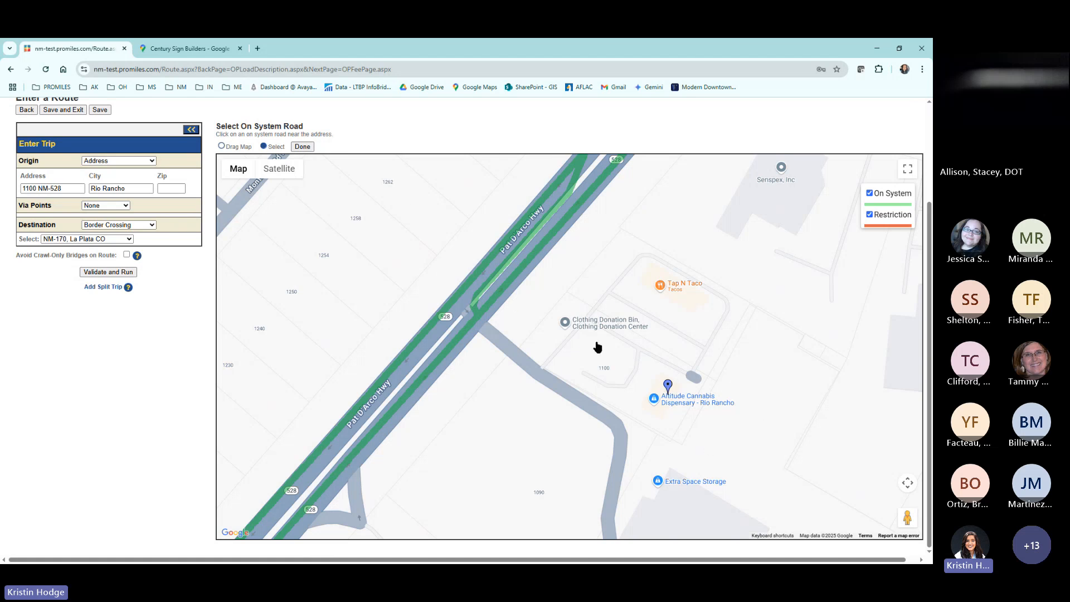
scroll(486, 310, up, 3)
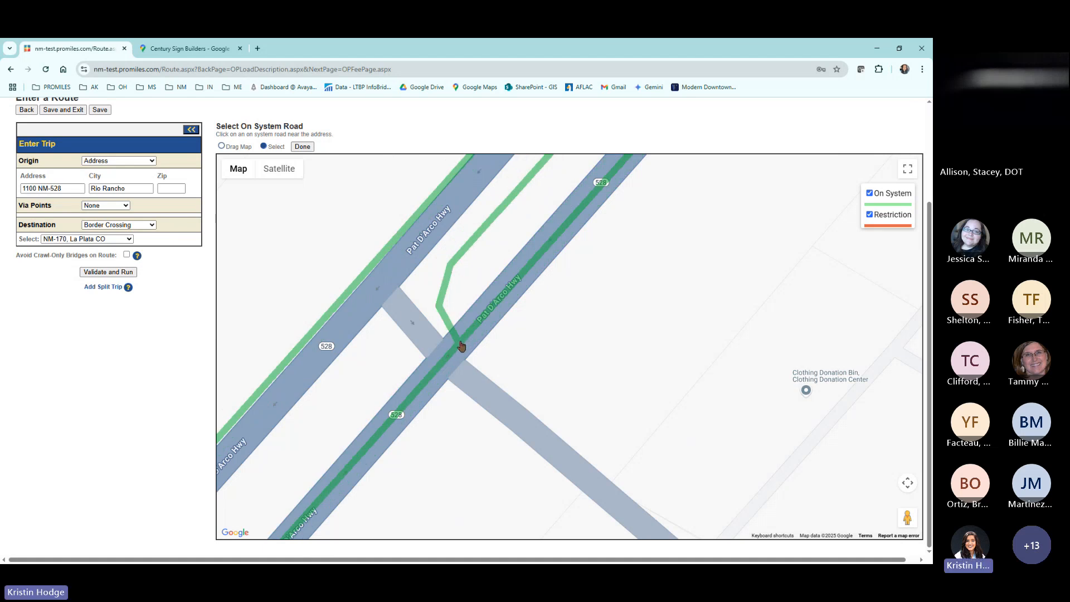
click(461, 346)
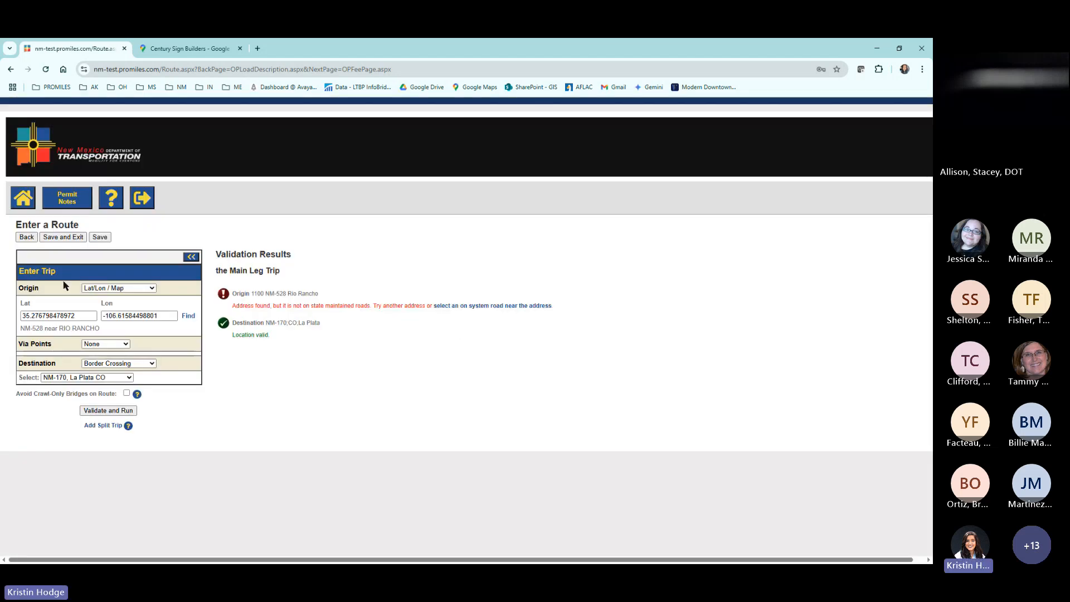
Validate and run the trip from the Lat/Lon origin, and check where the generated route starts on NM-528.
double_click(21, 287)
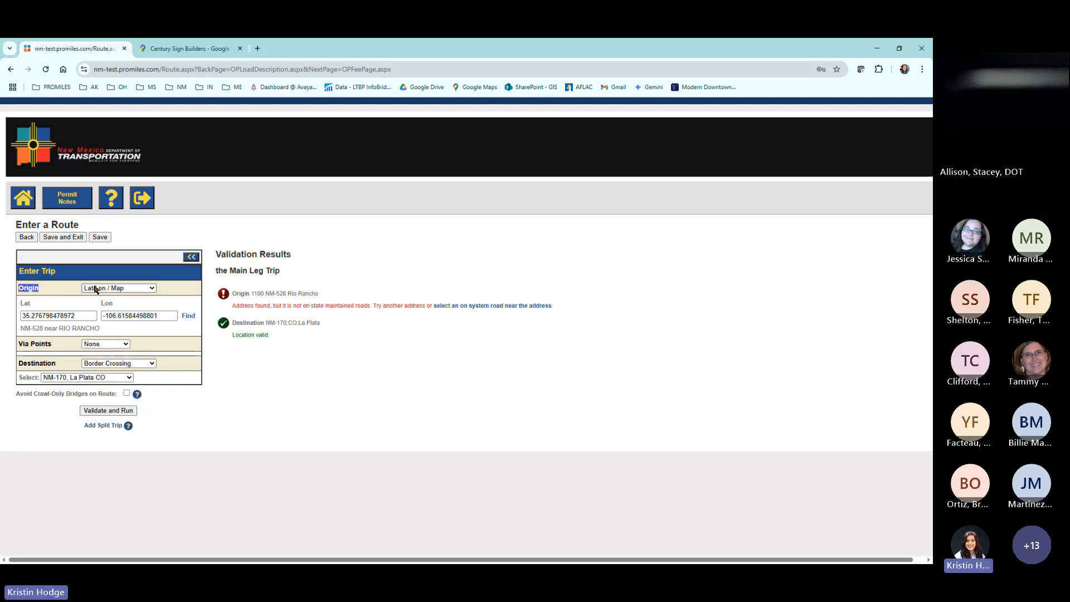
click(166, 290)
click(99, 410)
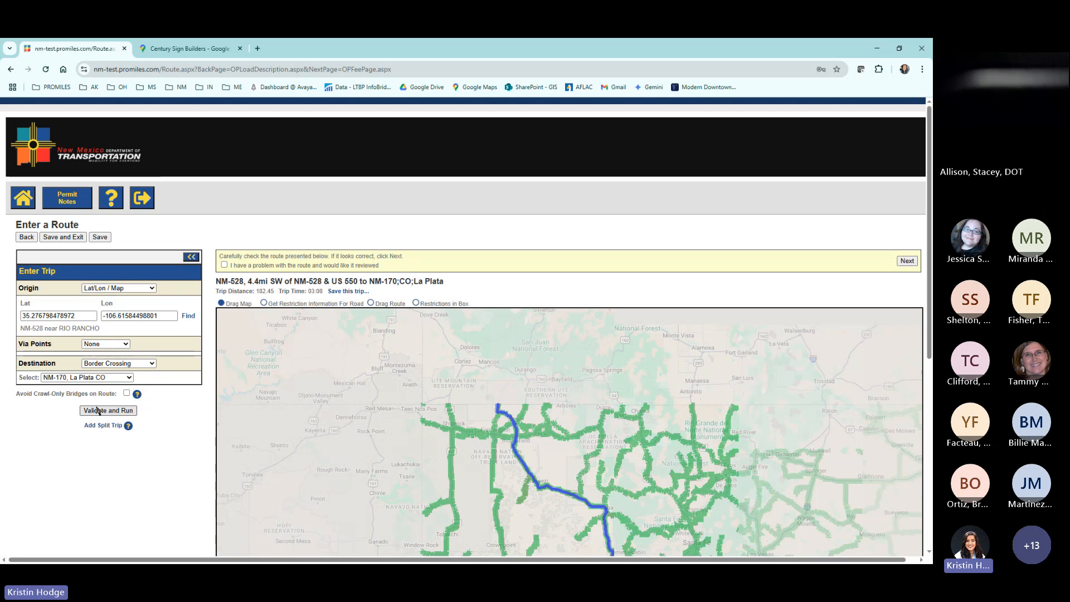
scroll(665, 352, down, 3)
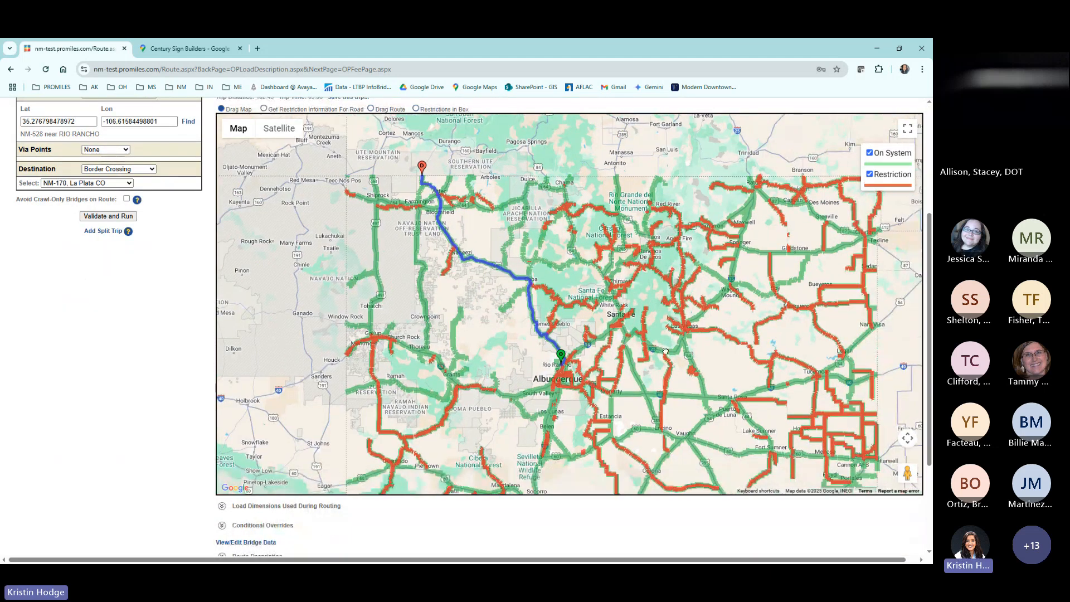
scroll(562, 360, up, 5)
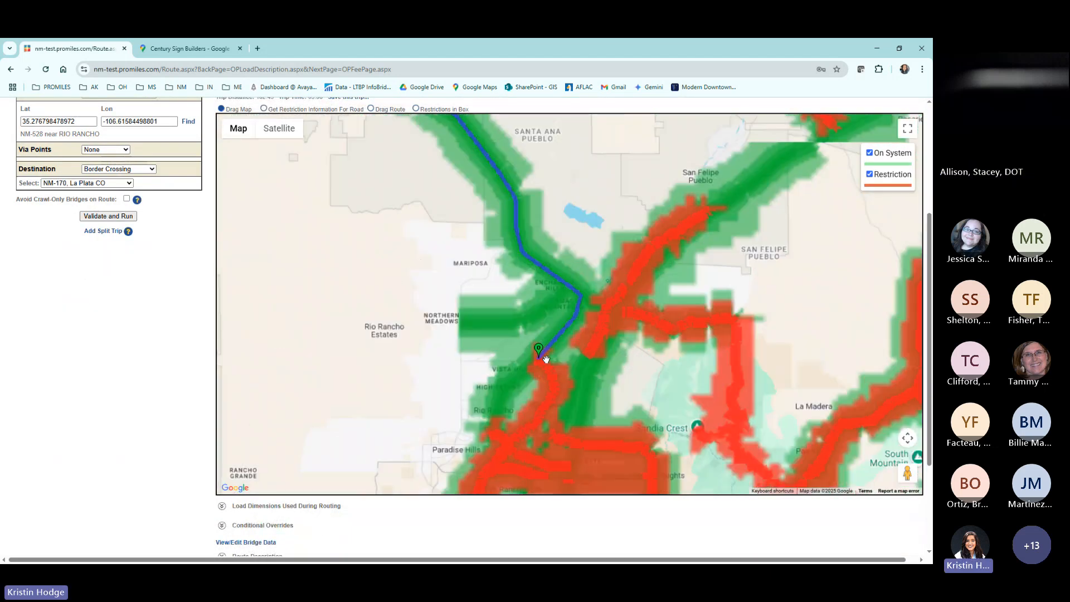
scroll(546, 358, up, 5)
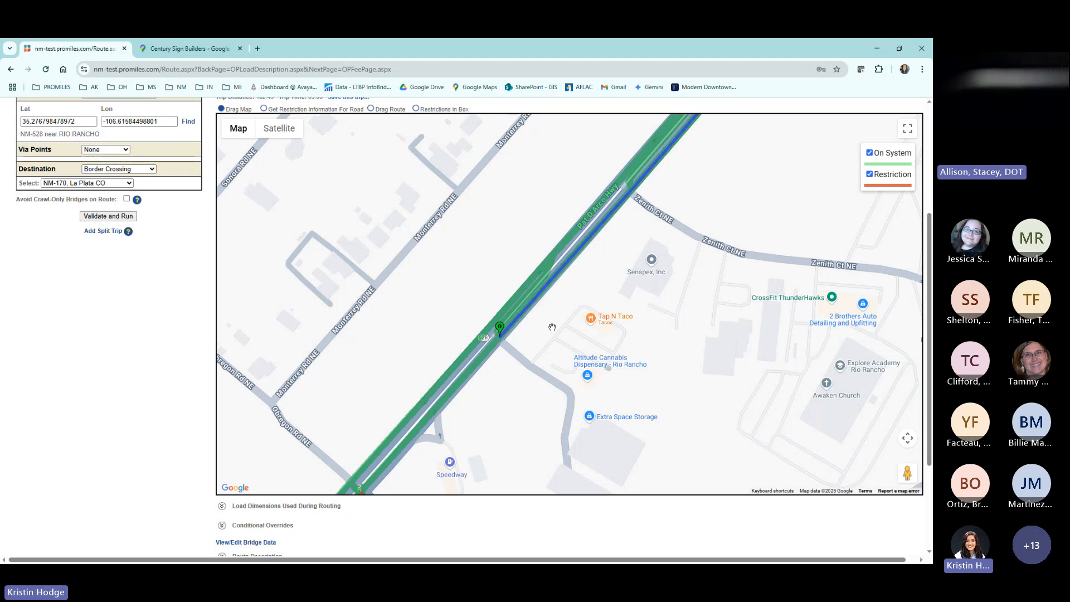
scroll(494, 330, down, 3)
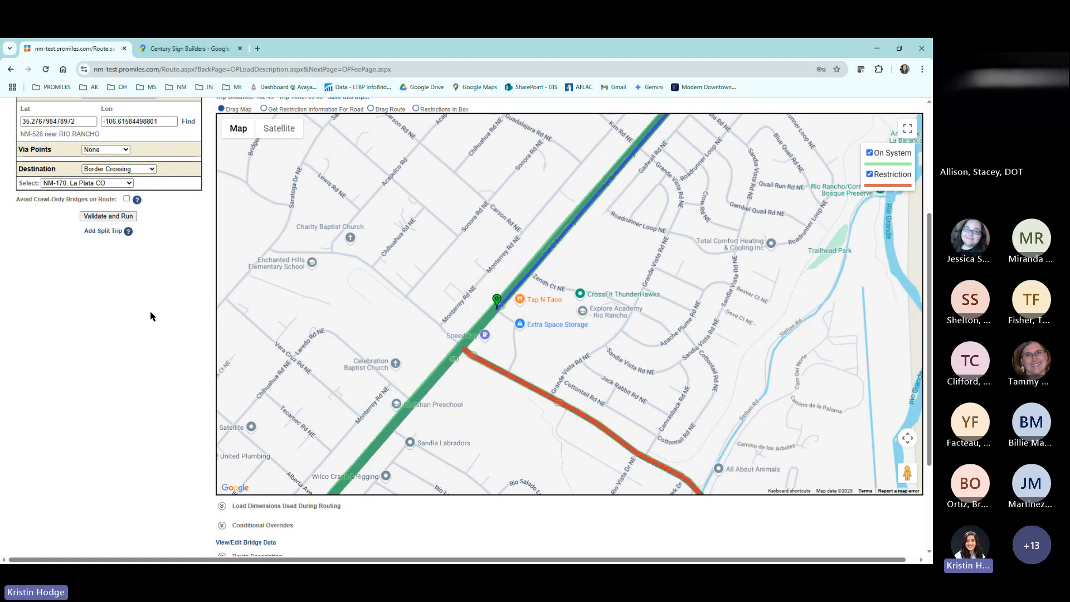
Switch to Google Maps and examine where the Century Sign Builders marker sits relative to its building and the surrounding streets.
click(190, 53)
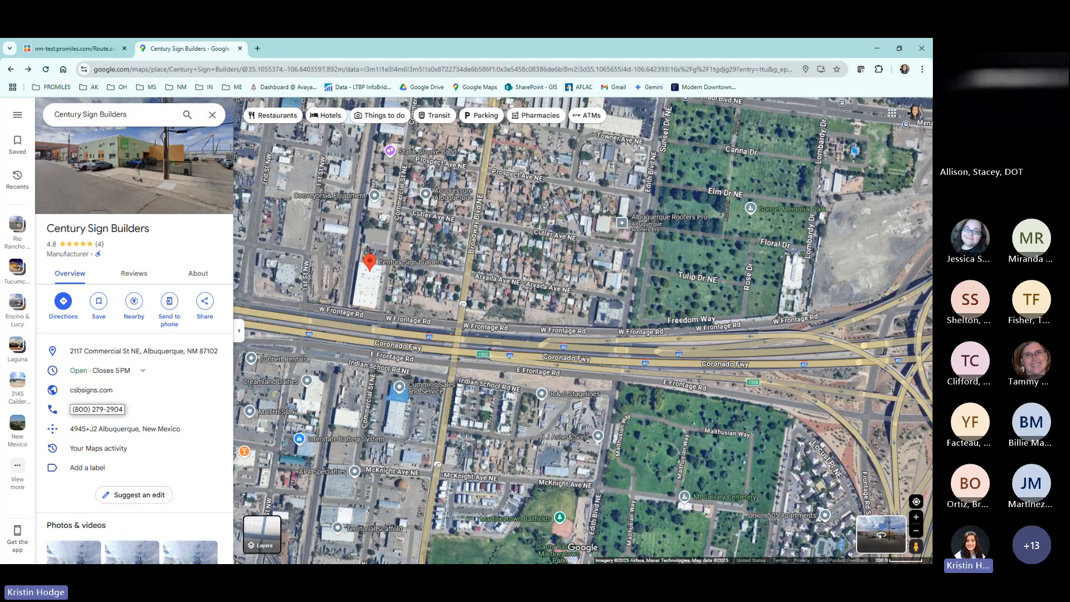
drag(381, 274, 491, 303)
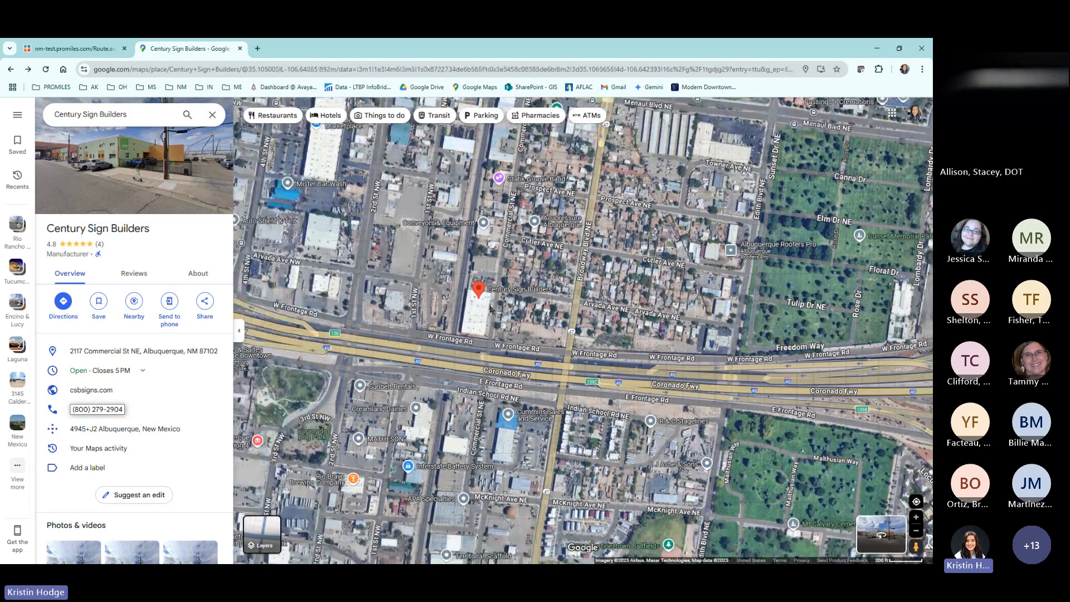
scroll(492, 307, up, 3)
scroll(491, 310, up, 1)
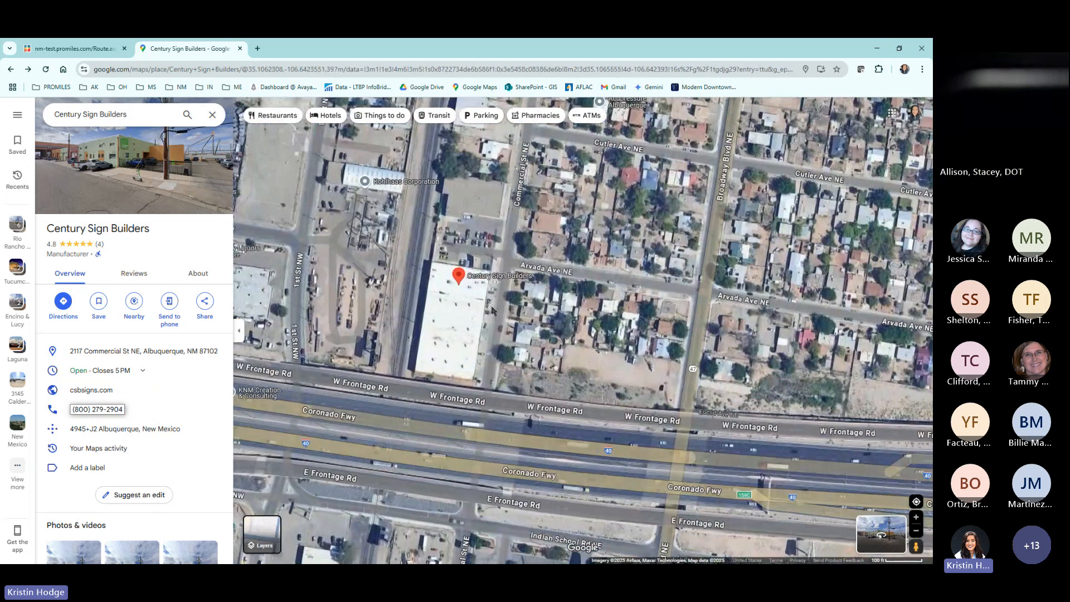
drag(491, 309, 531, 355)
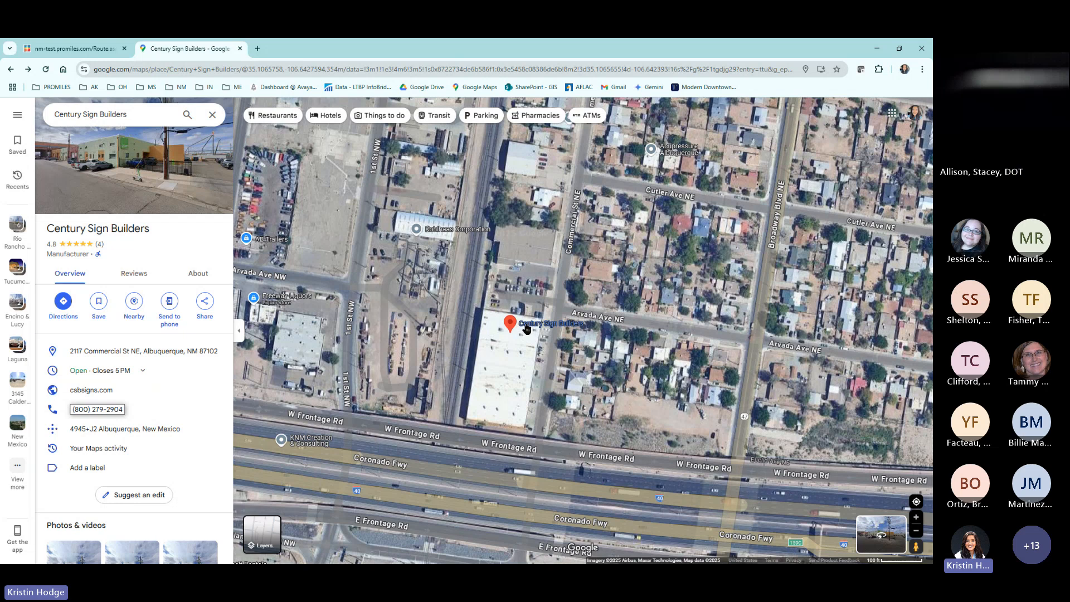
mouse_move(527, 328)
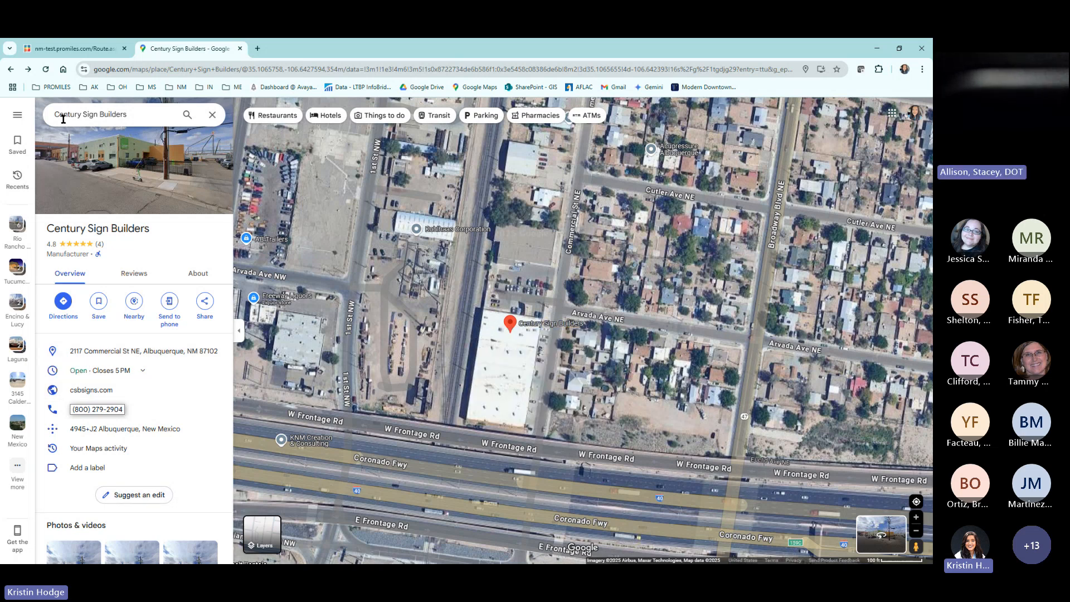
Try moving the Century Sign Builders pin to Broadway Blvd NE near W Frontage Rd in a suggested location edit, and cancel the relocation.
click(132, 495)
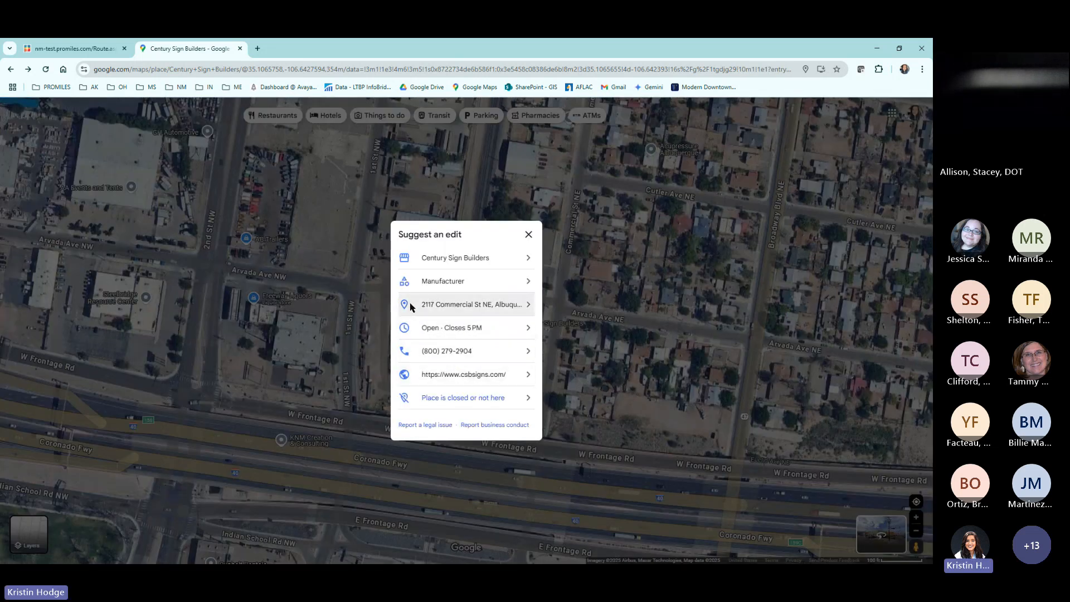
click(485, 308)
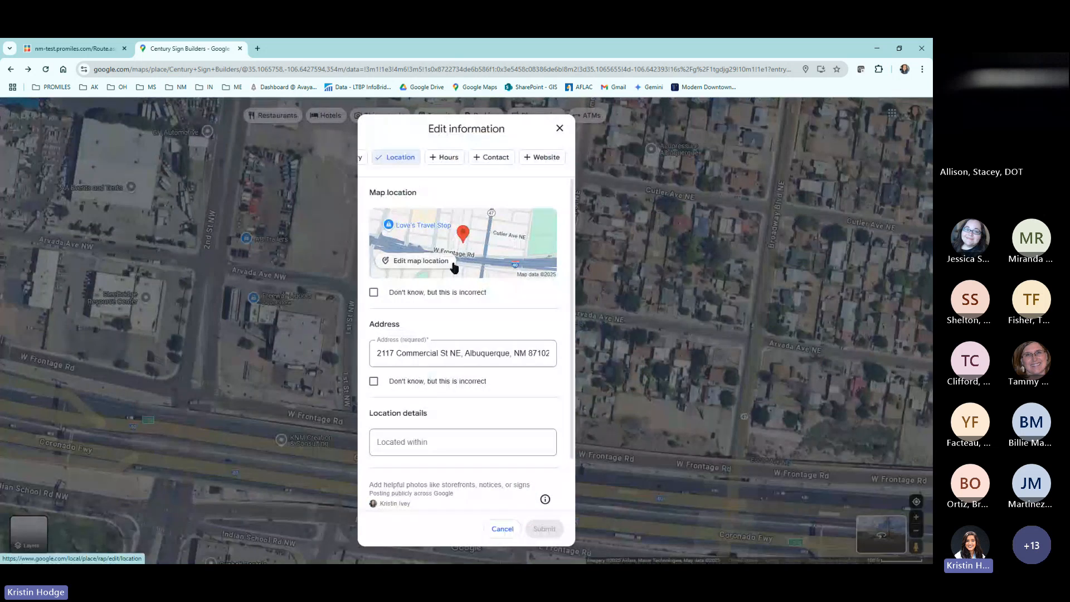
click(418, 261)
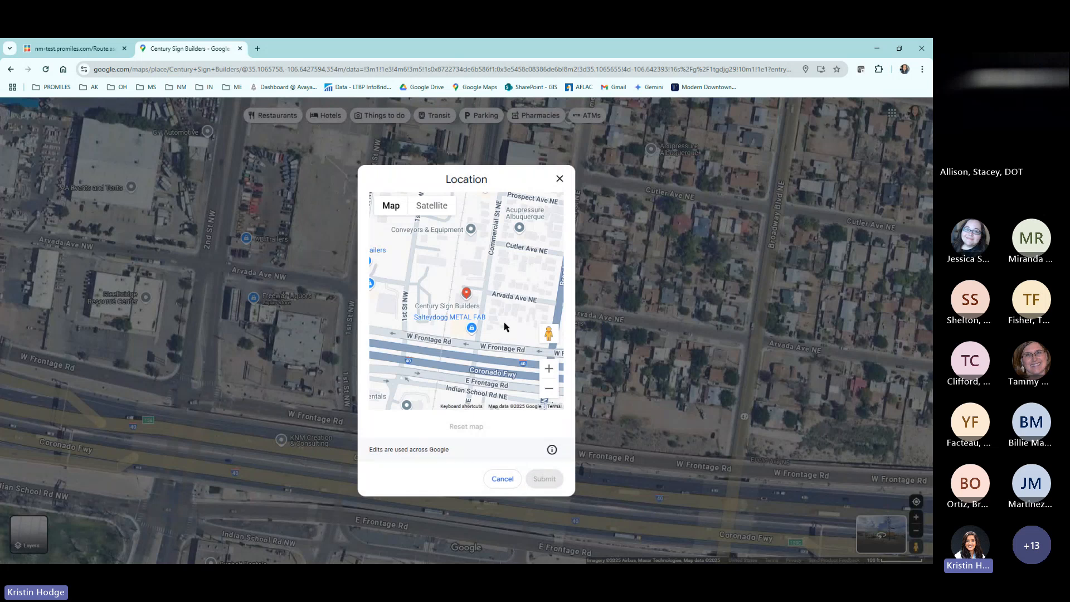
drag(502, 330, 424, 256)
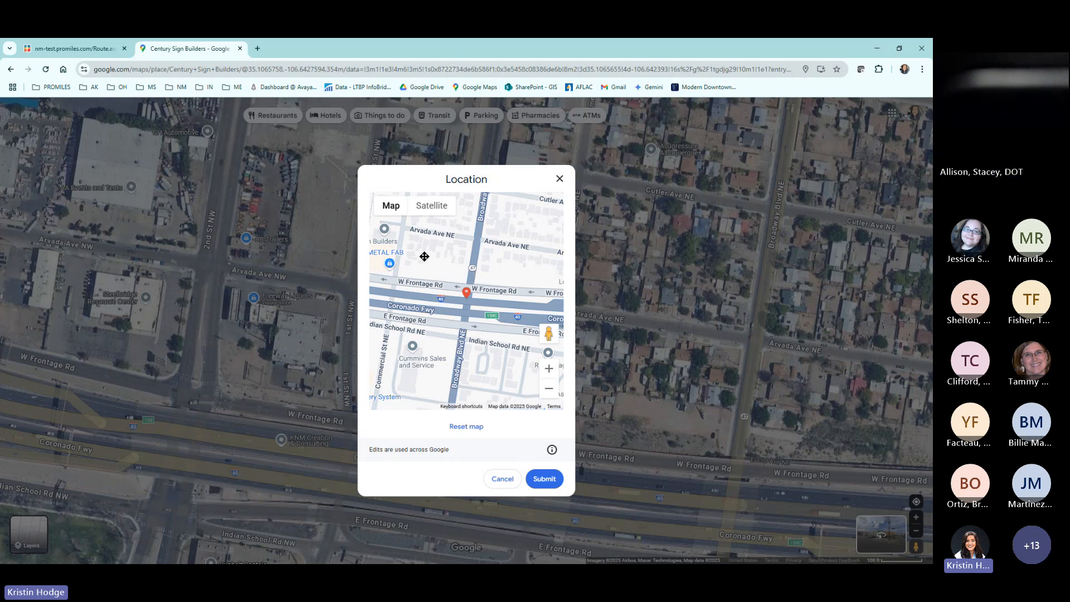
drag(425, 256, 419, 277)
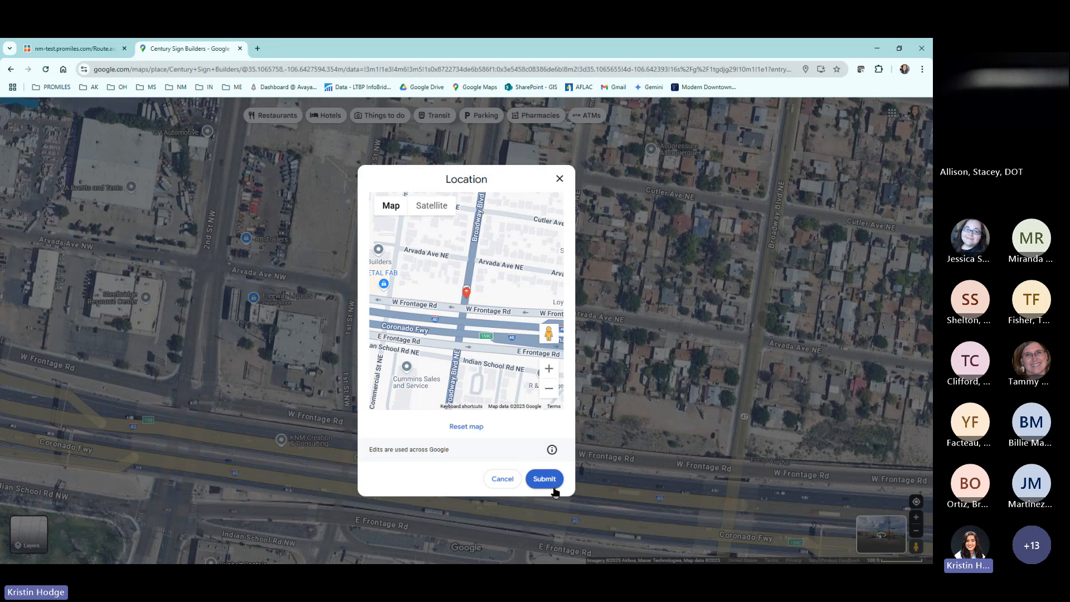
click(503, 479)
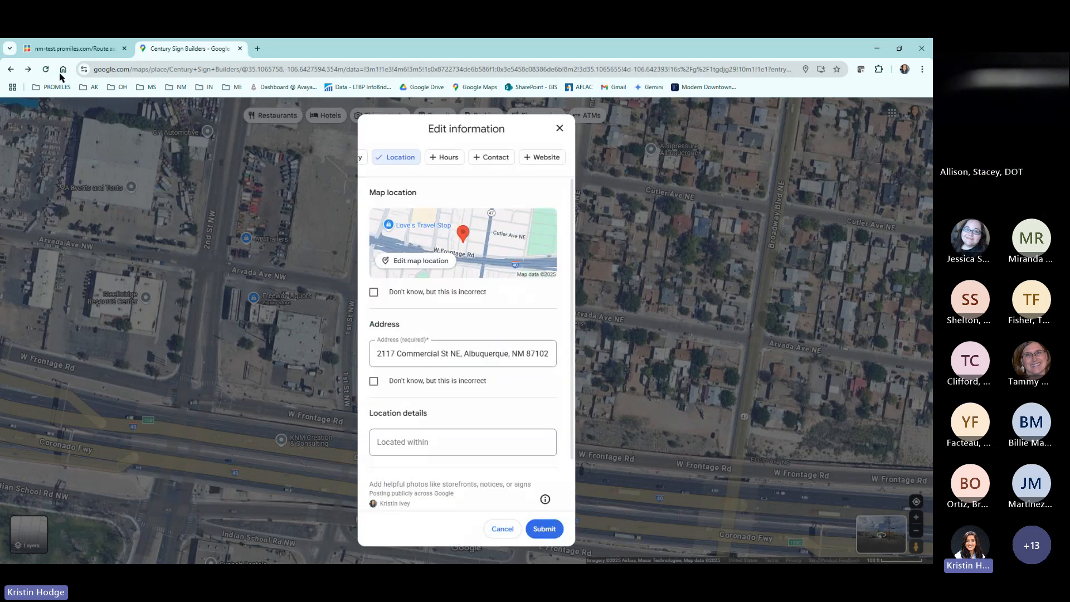
Switch back to the ProMiles route page and examine the wider on-system and restricted road network with and without terrain.
key(ctrl+Tab)
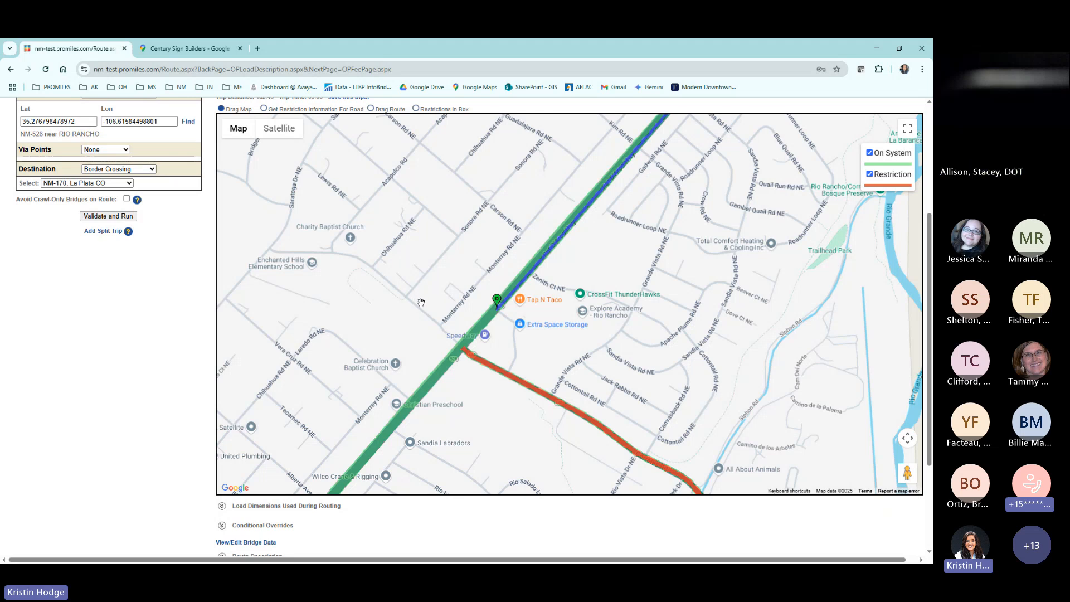
scroll(416, 303, down, 5)
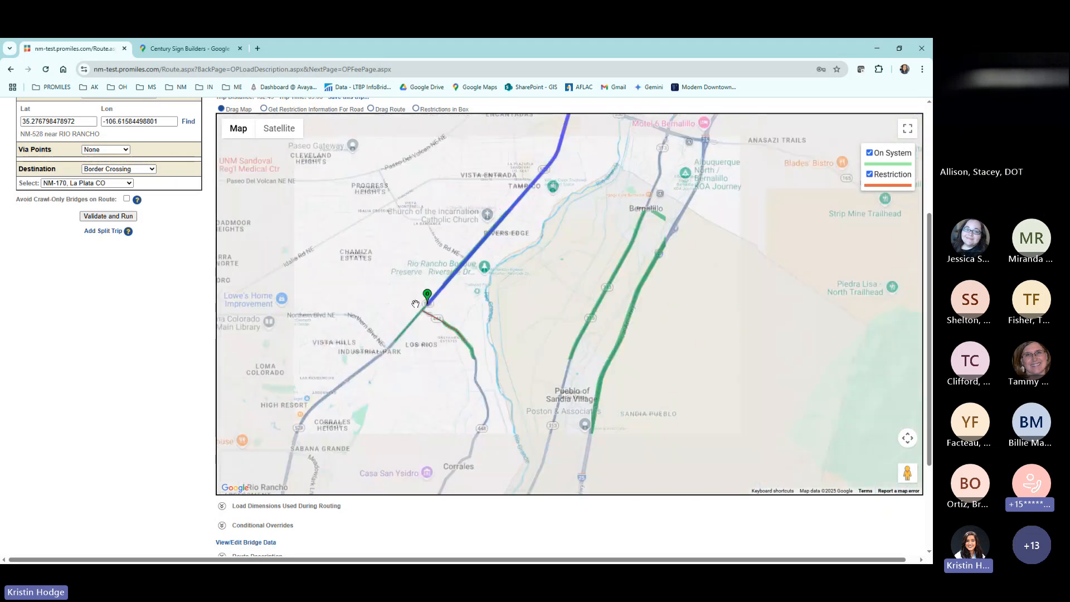
scroll(414, 304, down, 3)
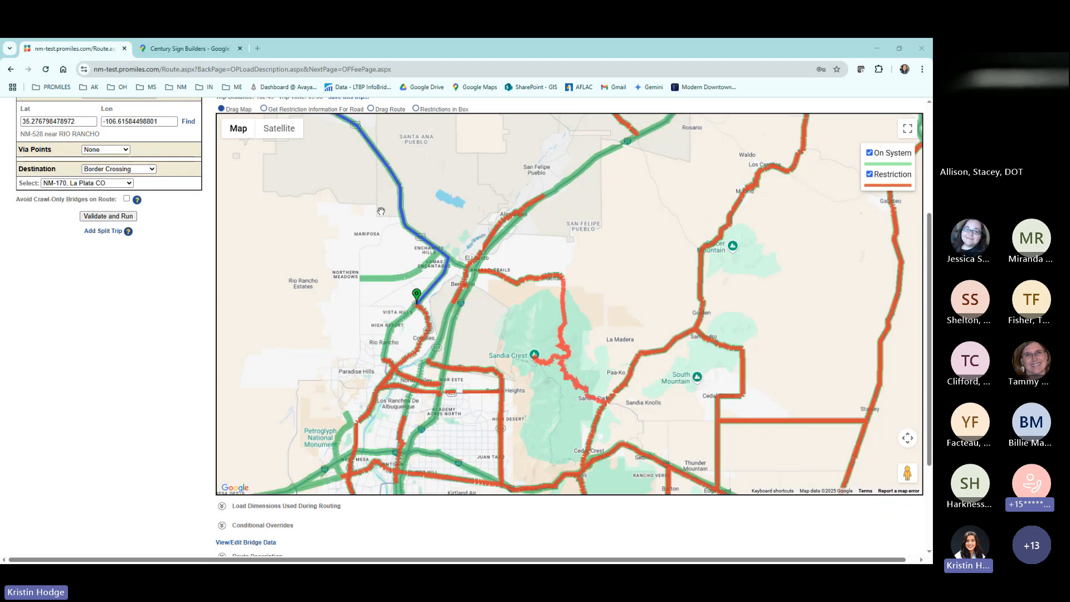
mouse_move(218, 137)
click(229, 148)
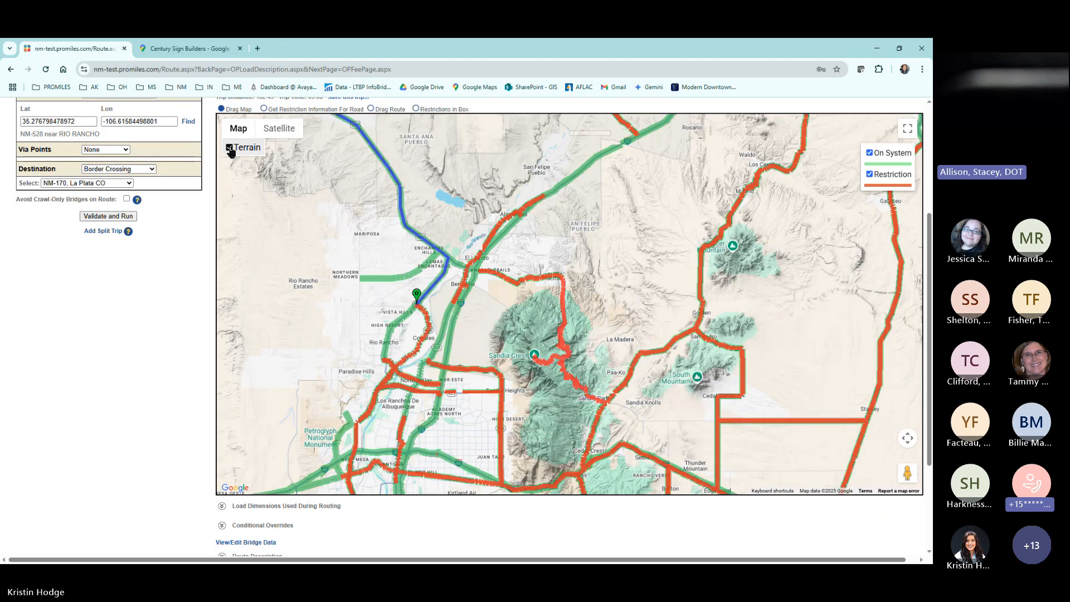
click(229, 148)
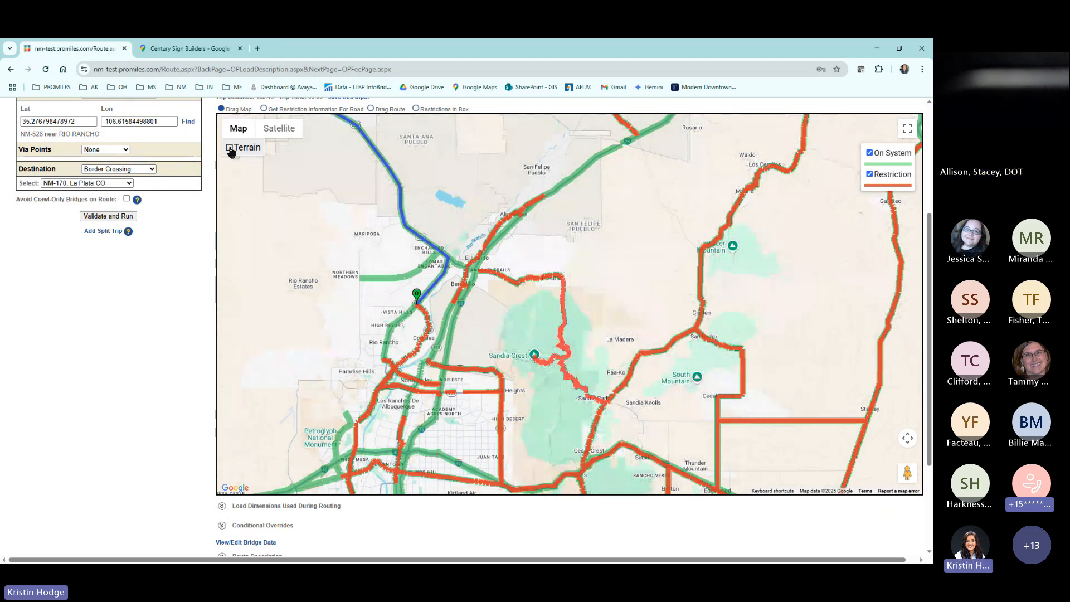
Examine the Albuquerque and Los Ranchos roads on satellite imagery, and return to the standard map view.
click(281, 130)
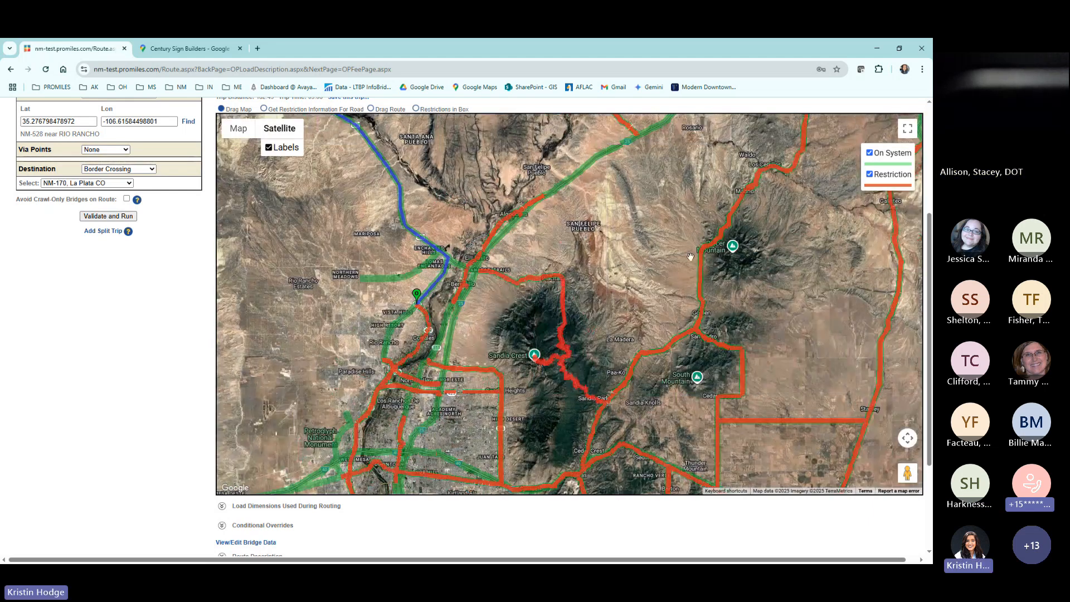
drag(391, 336, 470, 257)
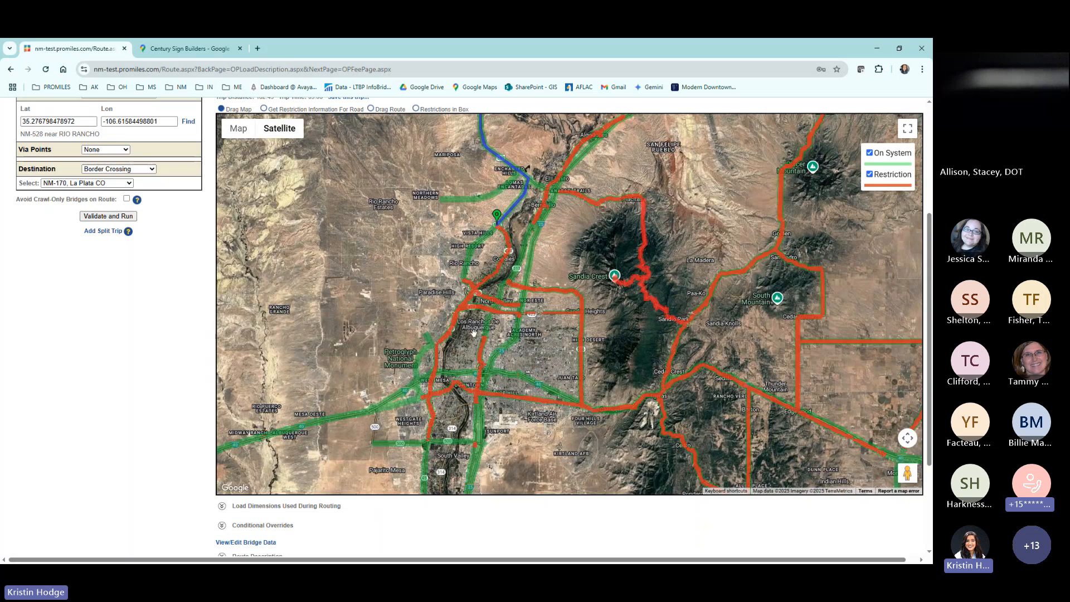
scroll(473, 334, up, 2)
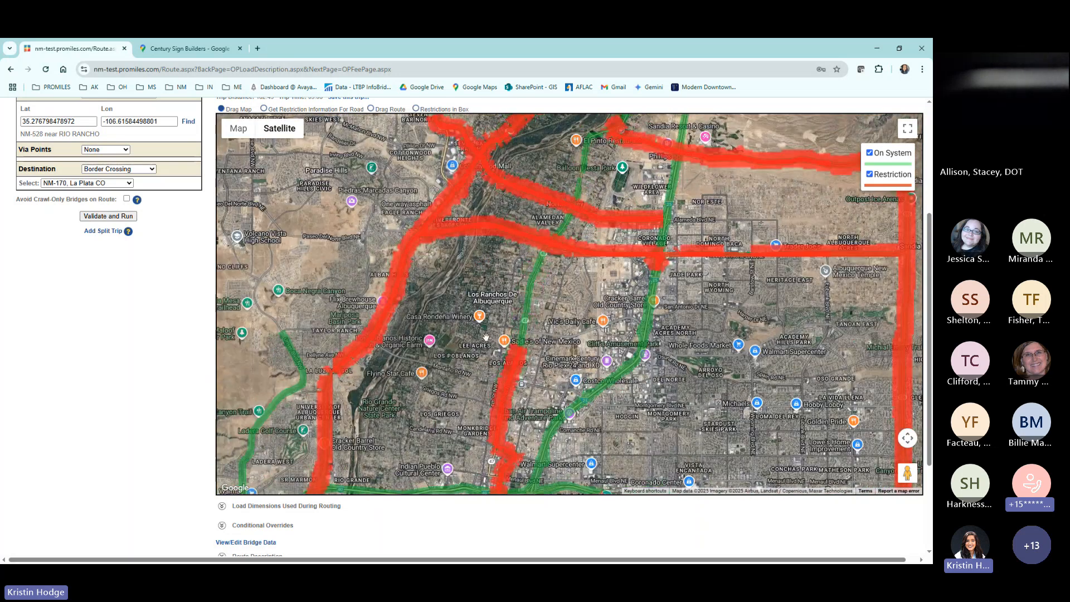
scroll(482, 339, up, 2)
mouse_move(273, 131)
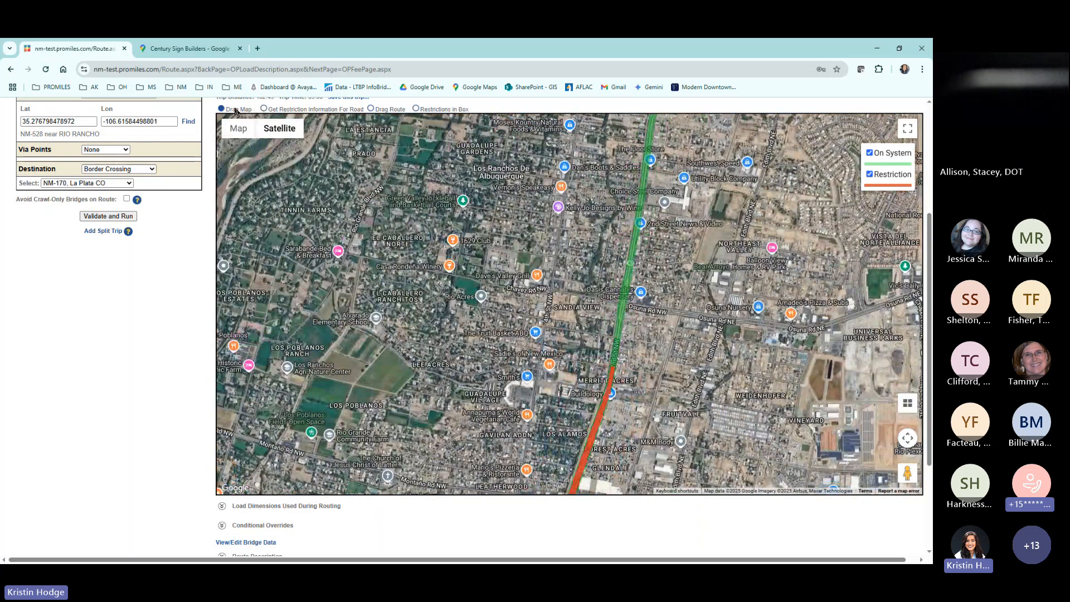
click(238, 128)
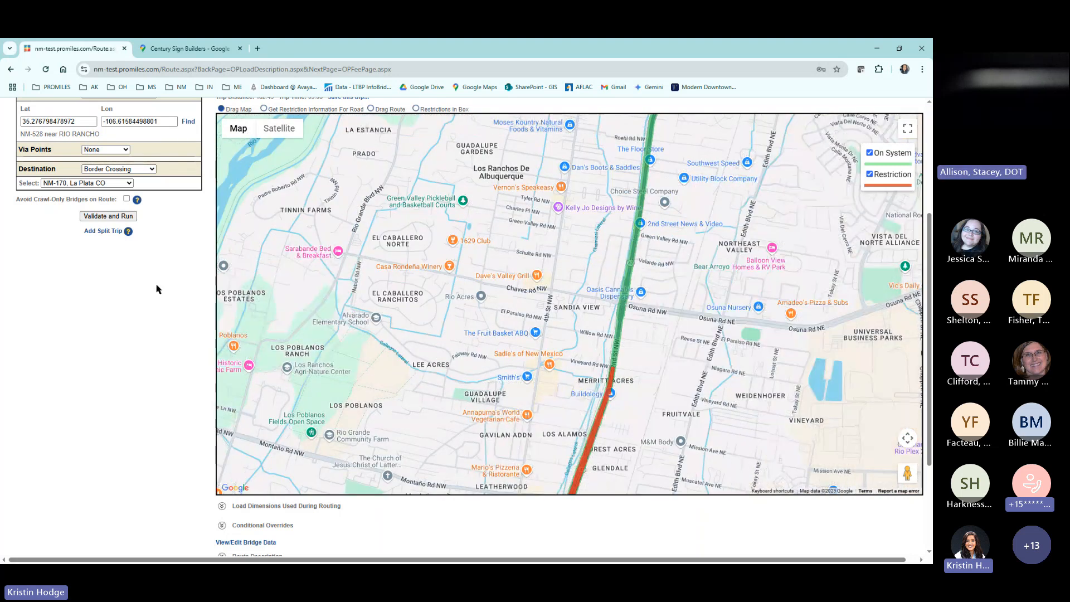
Open the displayed Los Ranchos de Albuquerque map area in Google Maps, and return to the ProMiles route page.
scroll(158, 286, up, 1)
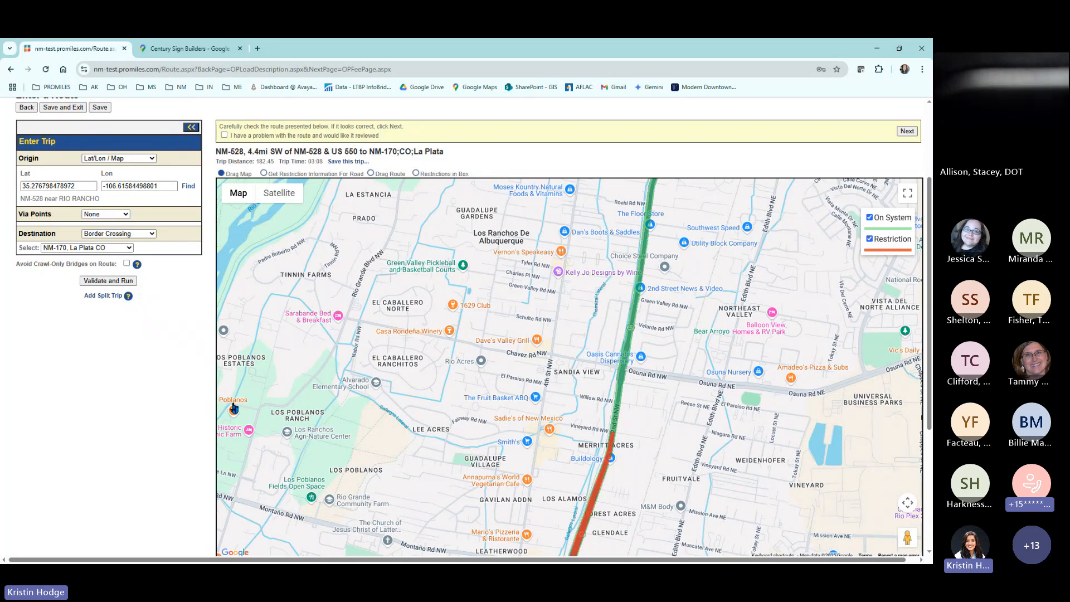
scroll(233, 406, down, 1)
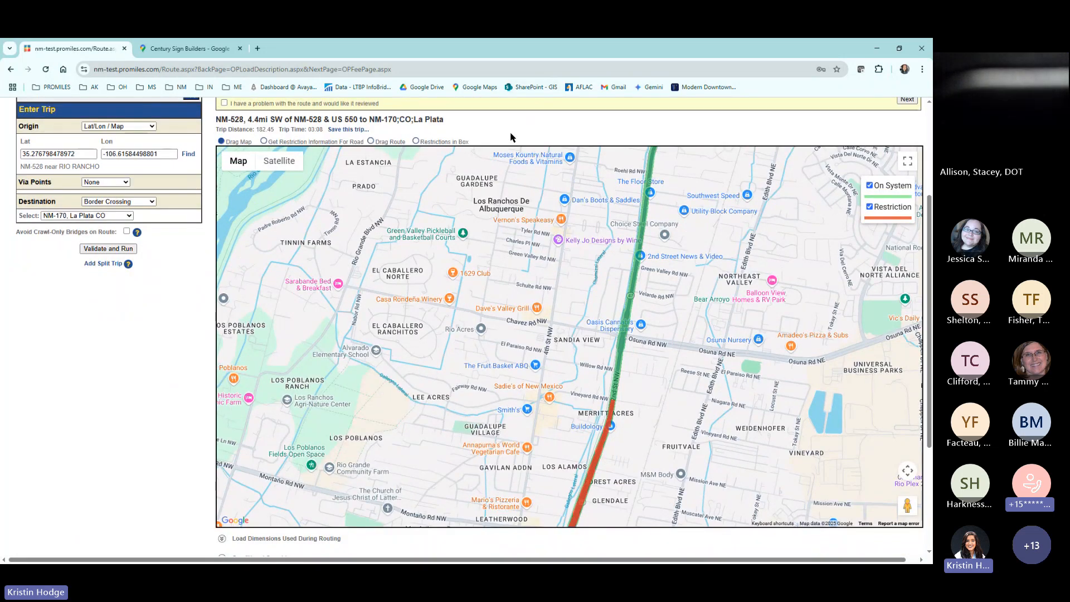
click(236, 526)
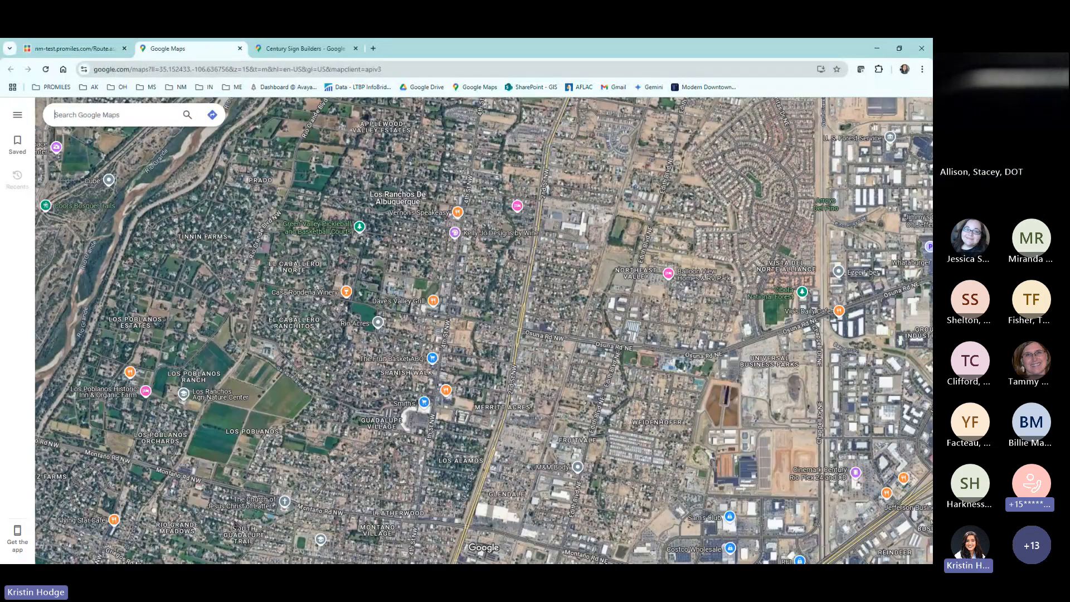
click(71, 48)
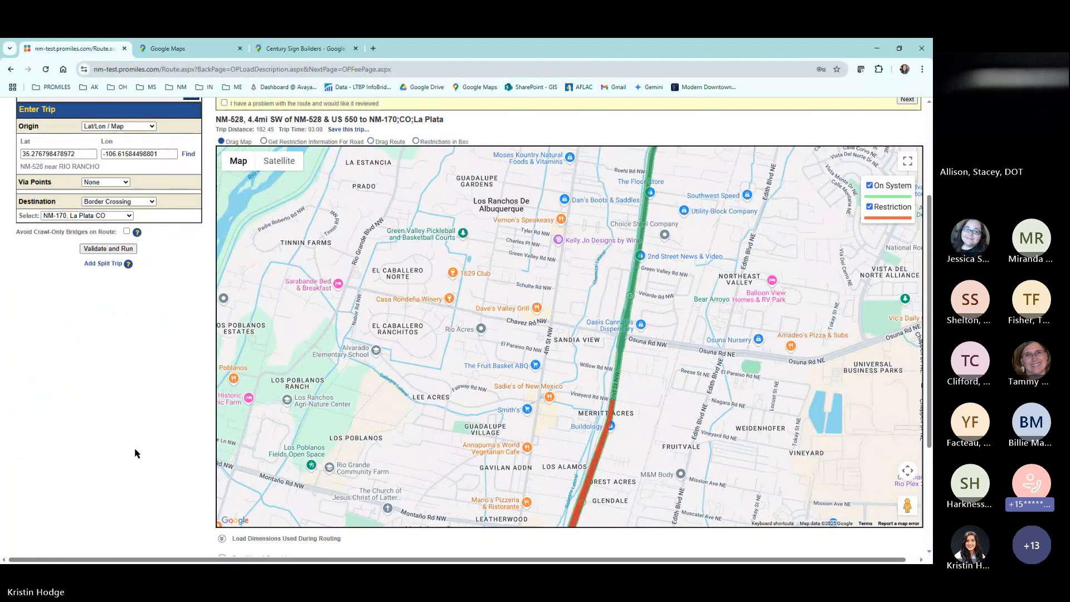
View 2nd St NW (NM-47) near Nara Visa Rd NW in Street View, and return to the route map.
scroll(649, 352, up, 3)
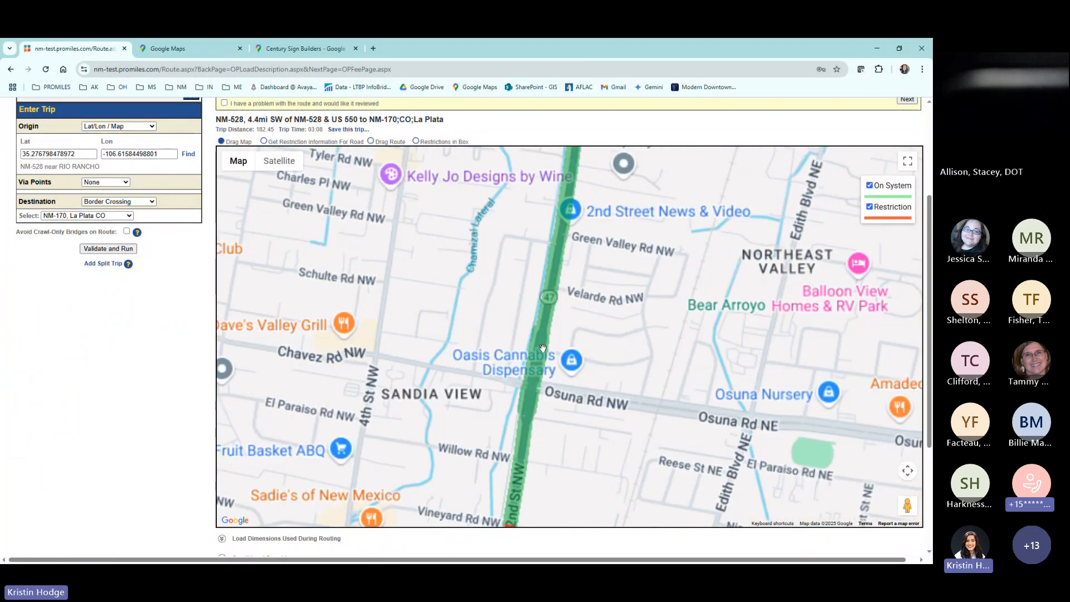
scroll(543, 348, up, 6)
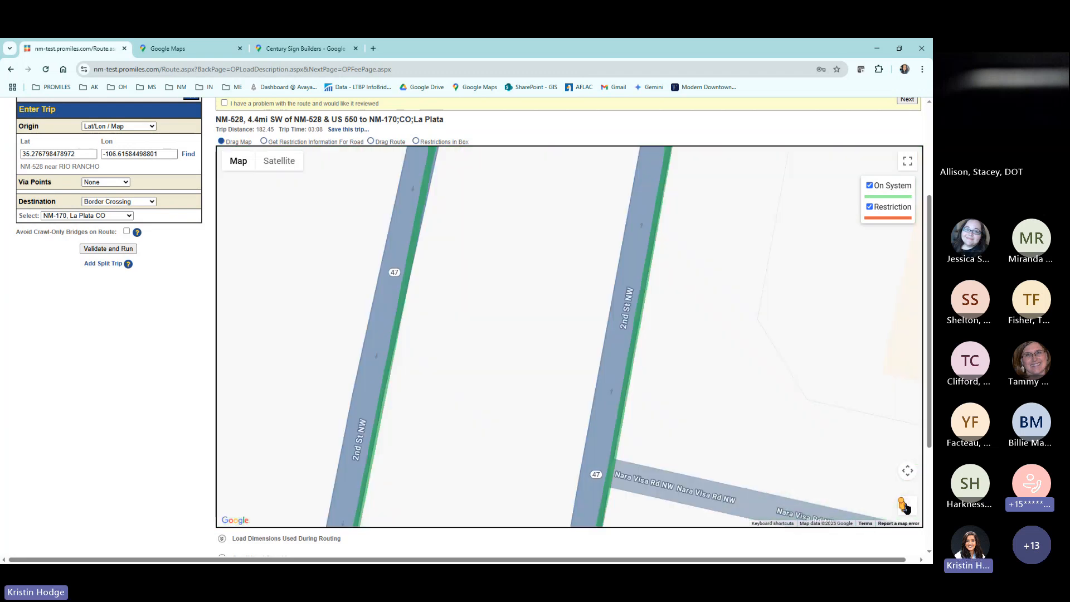
drag(904, 508, 615, 393)
drag(496, 392, 902, 342)
drag(393, 362, 886, 348)
drag(486, 370, 87, 231)
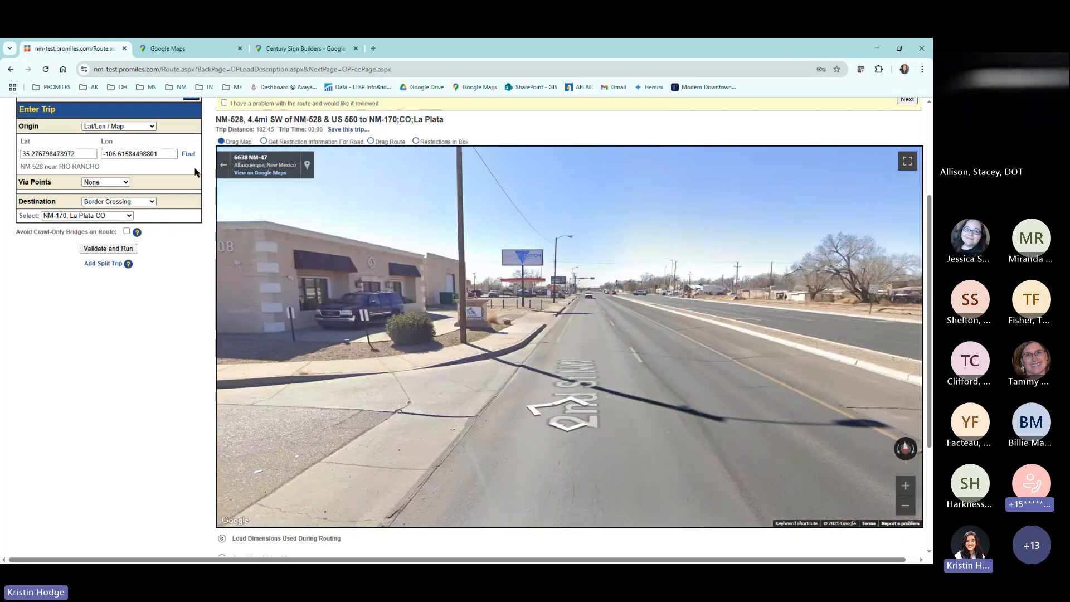
click(223, 165)
scroll(567, 308, down, 1)
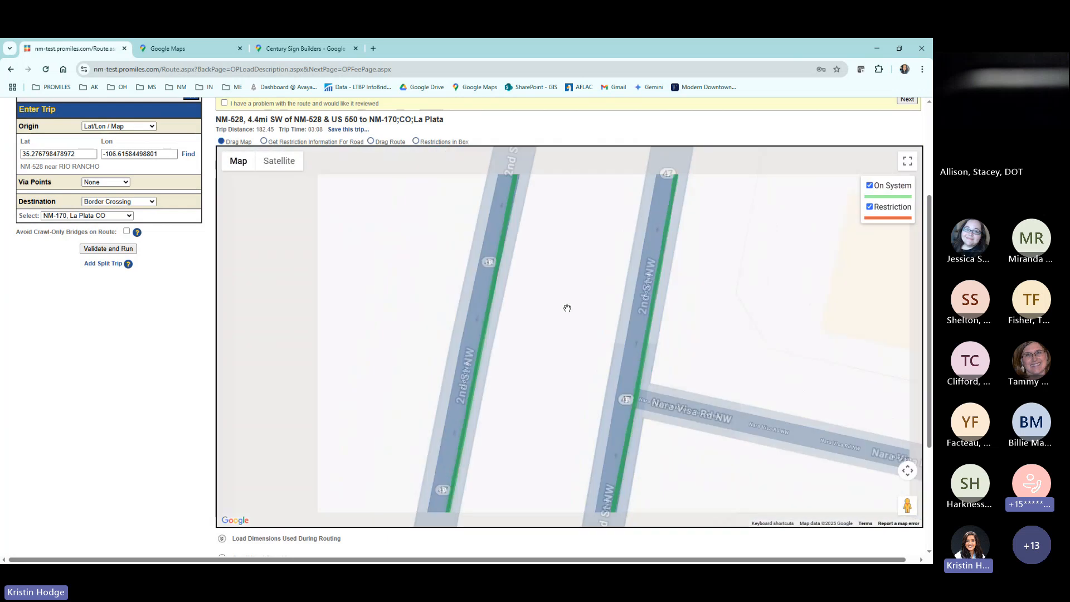
scroll(567, 309, down, 2)
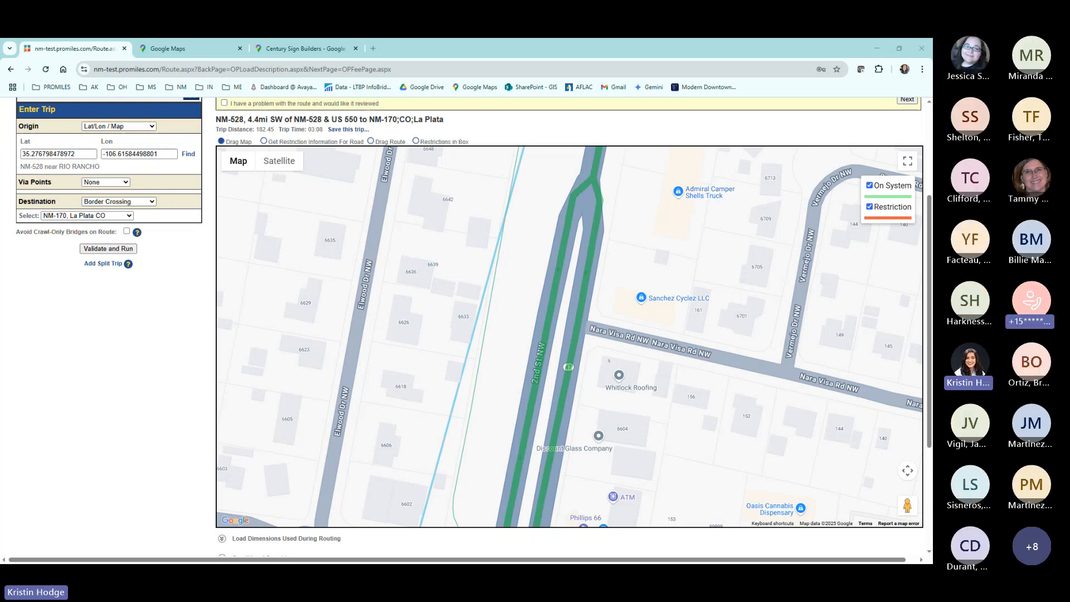
Switch the trip origin type to Intersection and search for the junction of 8th St and Mahone Dr.
click(151, 126)
click(123, 149)
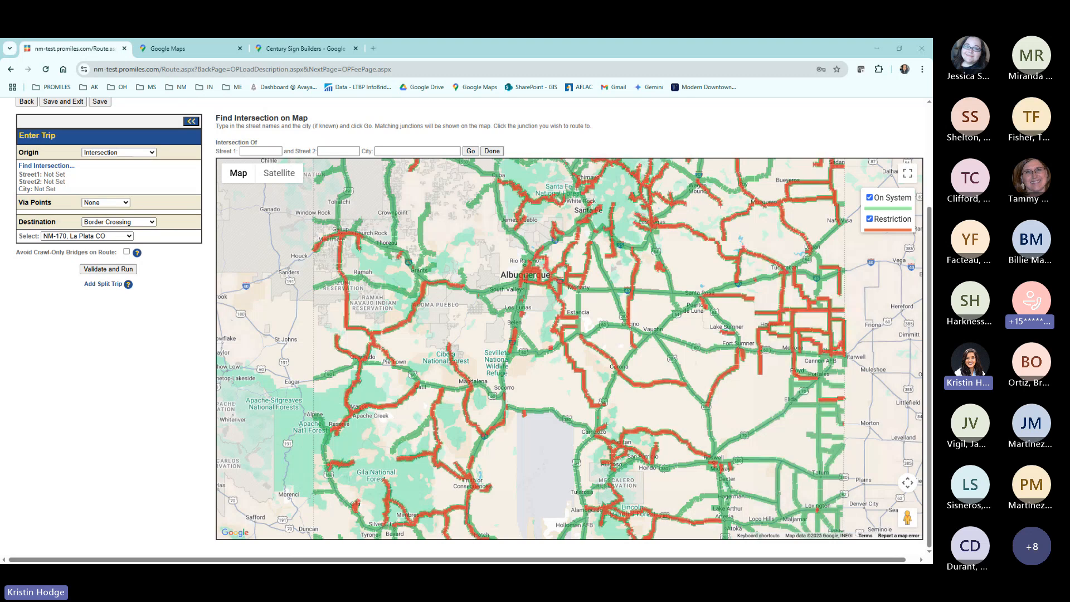
click(248, 151)
text(8th St)
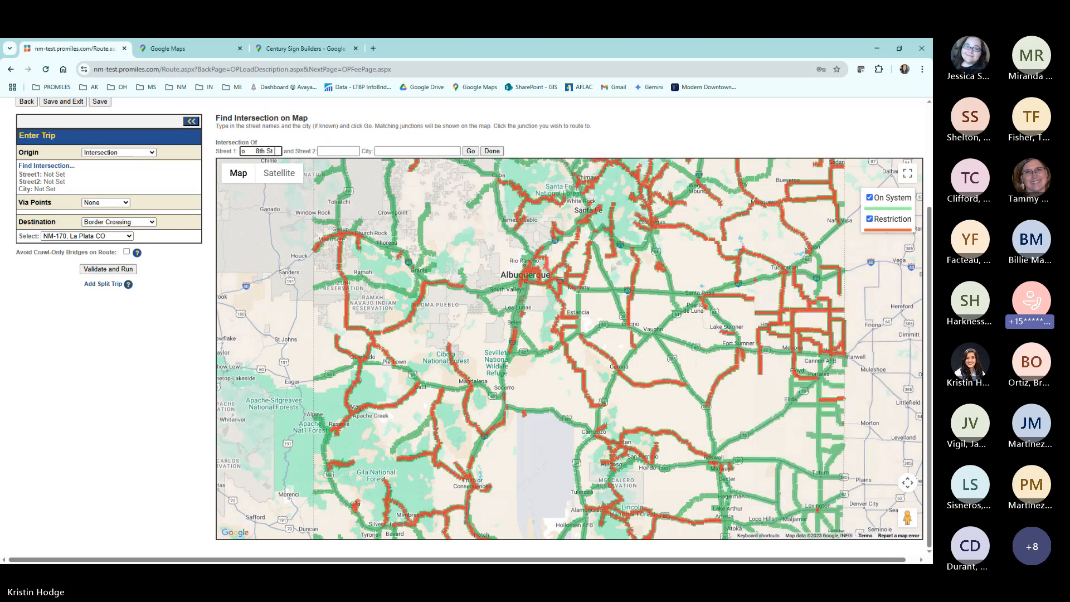
click(254, 149)
key(BackSpace)
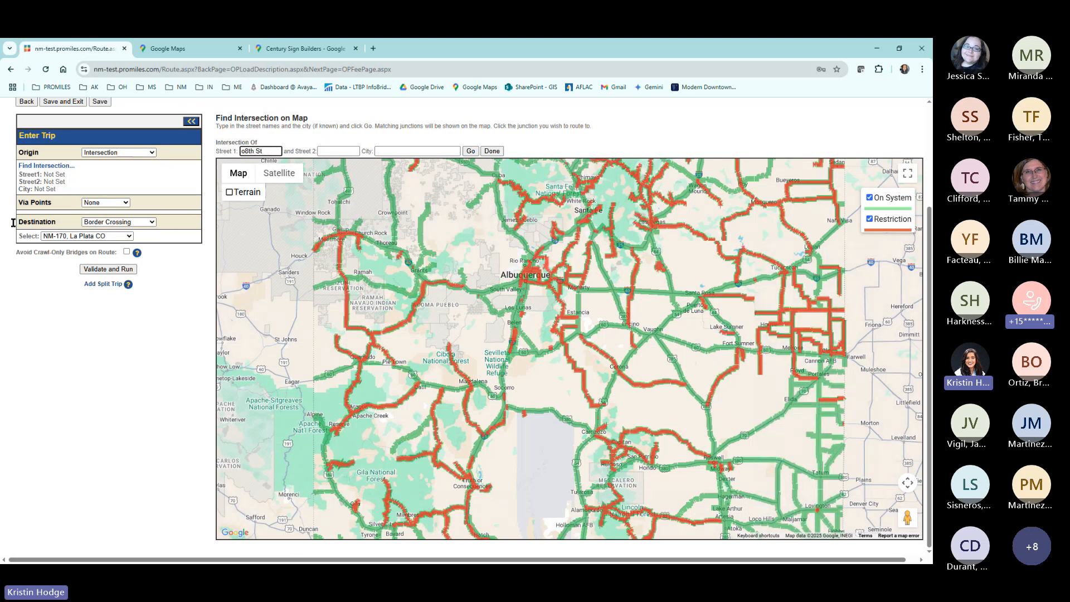
key(BackSpace)
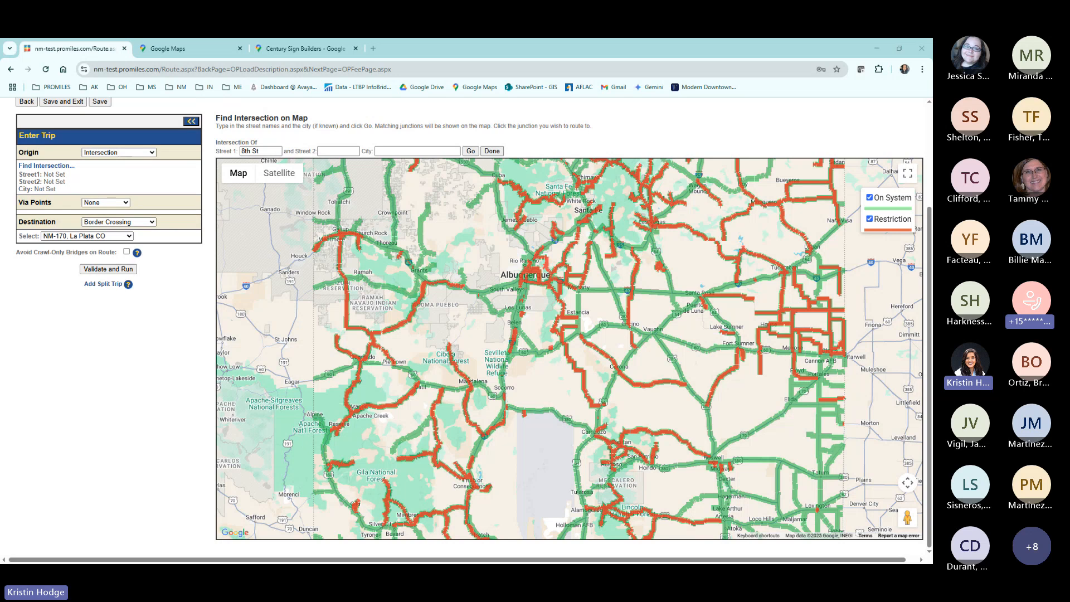
click(328, 151)
text(Mahone Dr)
click(468, 152)
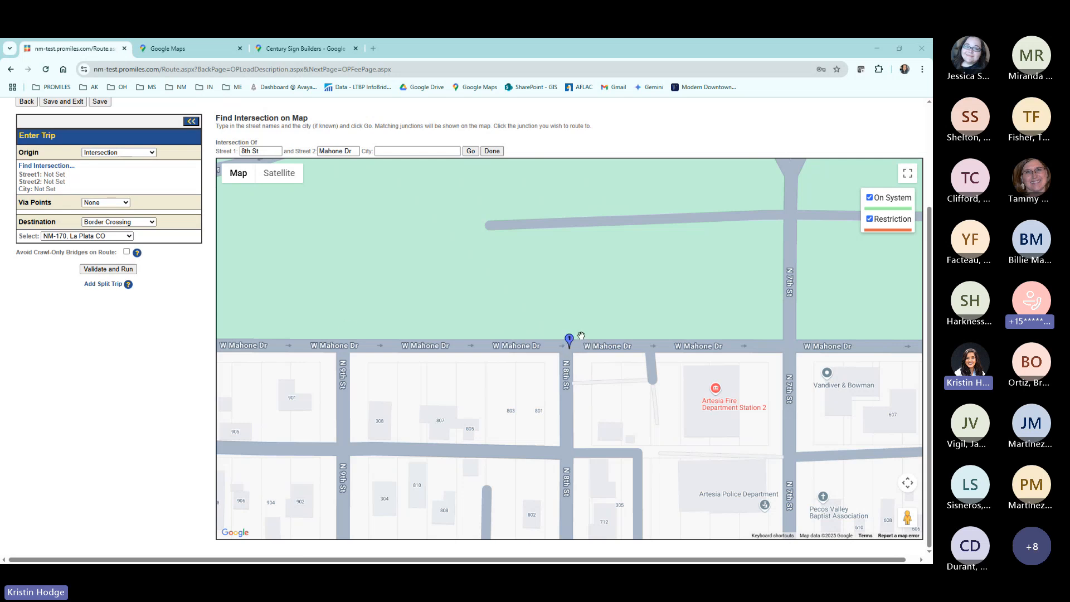
Try to select the 8th St and W Mahone Dr junction in Artesia as the trip origin.
scroll(578, 340, down, 3)
scroll(578, 340, up, 2)
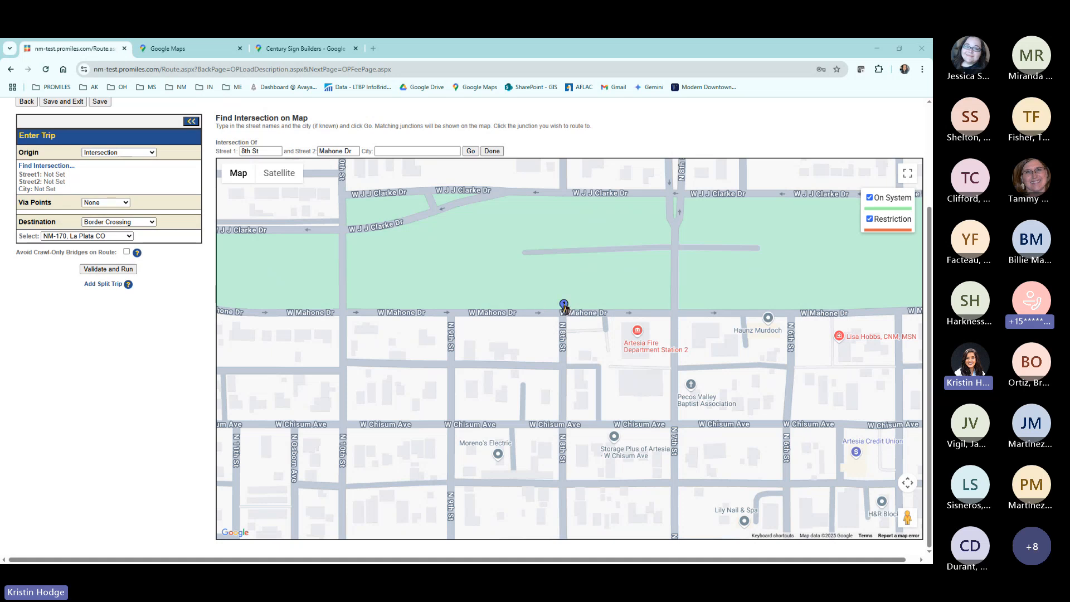
click(563, 307)
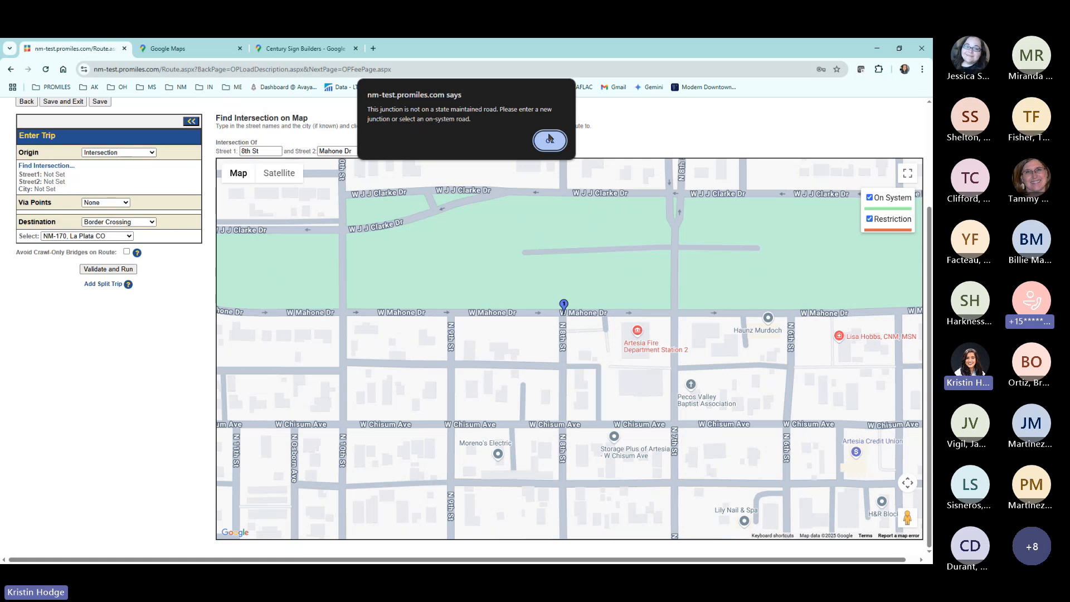
click(550, 142)
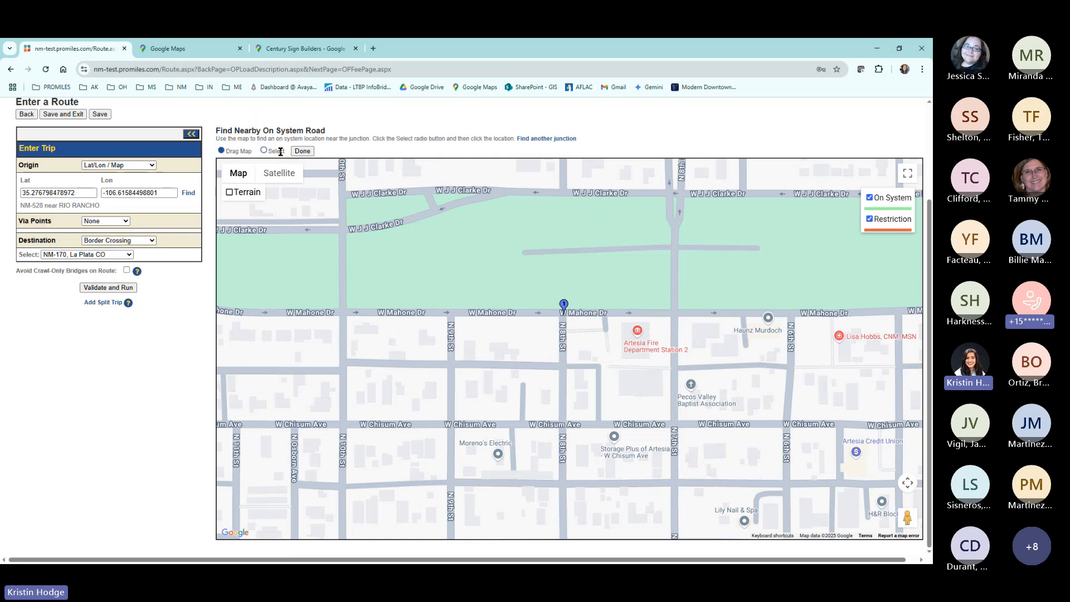
Select US-82 (W Main St) at 8th St in Artesia as the on-system trip origin near the searched junction.
click(264, 151)
scroll(591, 304, down, 4)
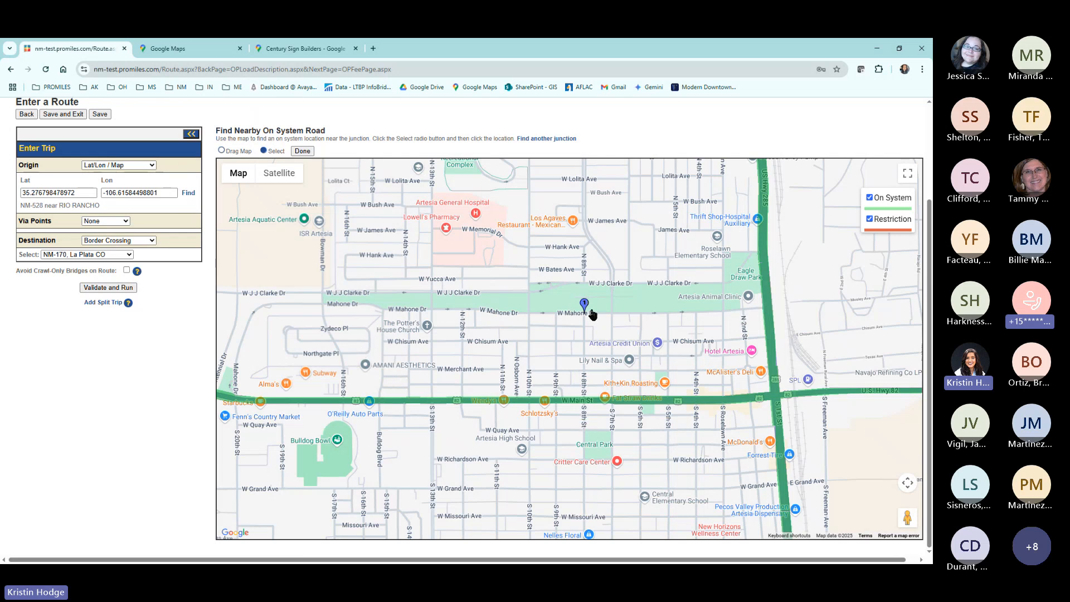
scroll(585, 399, up, 4)
scroll(577, 414, up, 4)
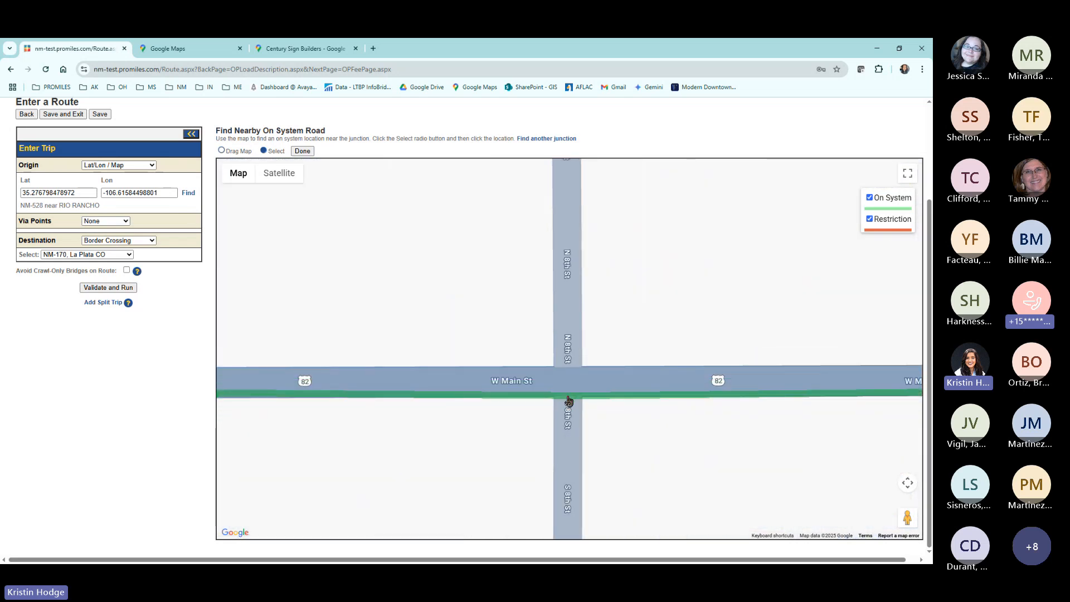
click(569, 400)
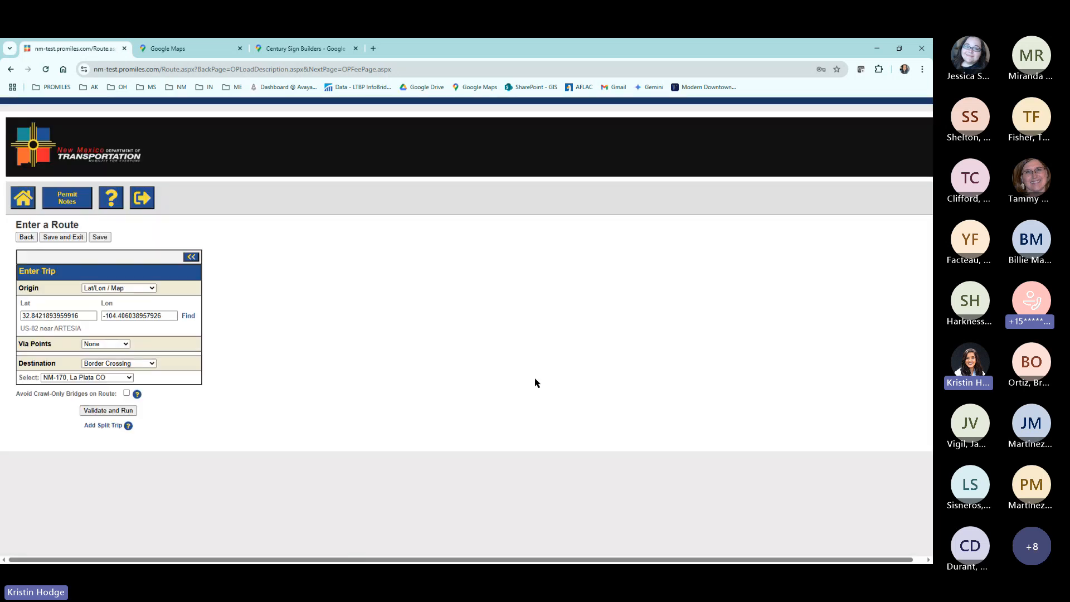
Validate and run the route from US-82 in Artesia to NM-170, La Plata CO, and inspect its start.
click(109, 412)
scroll(78, 348, down, 2)
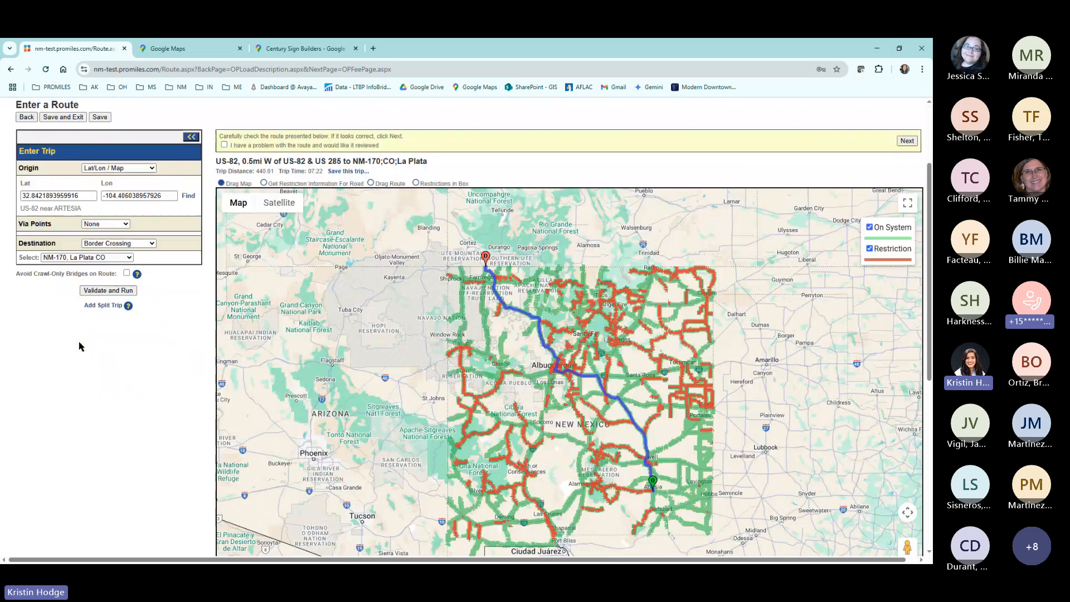
scroll(650, 500, up, 6)
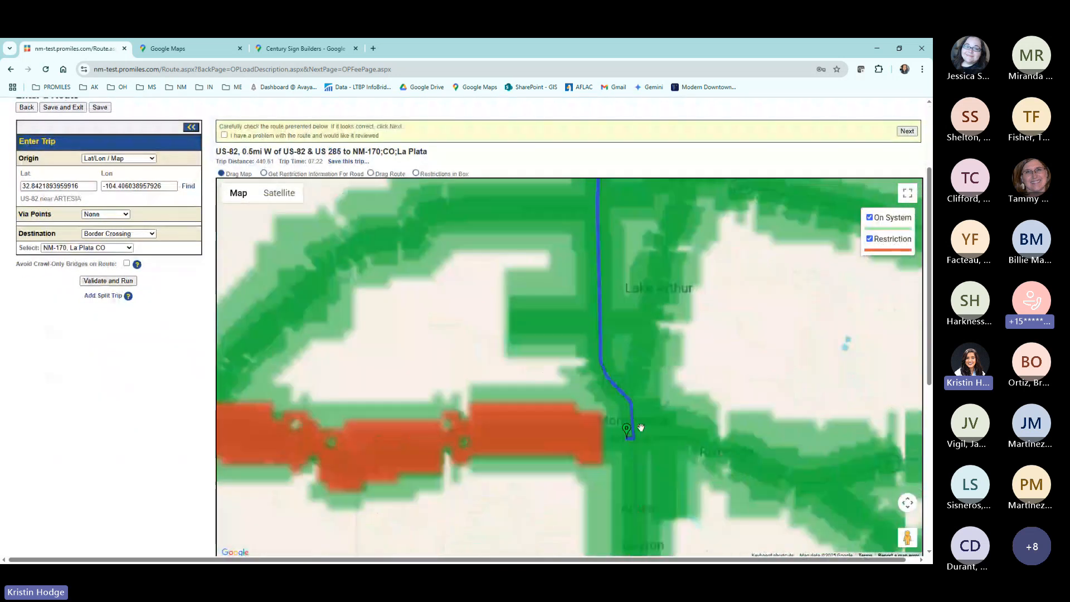
scroll(609, 480, up, 4)
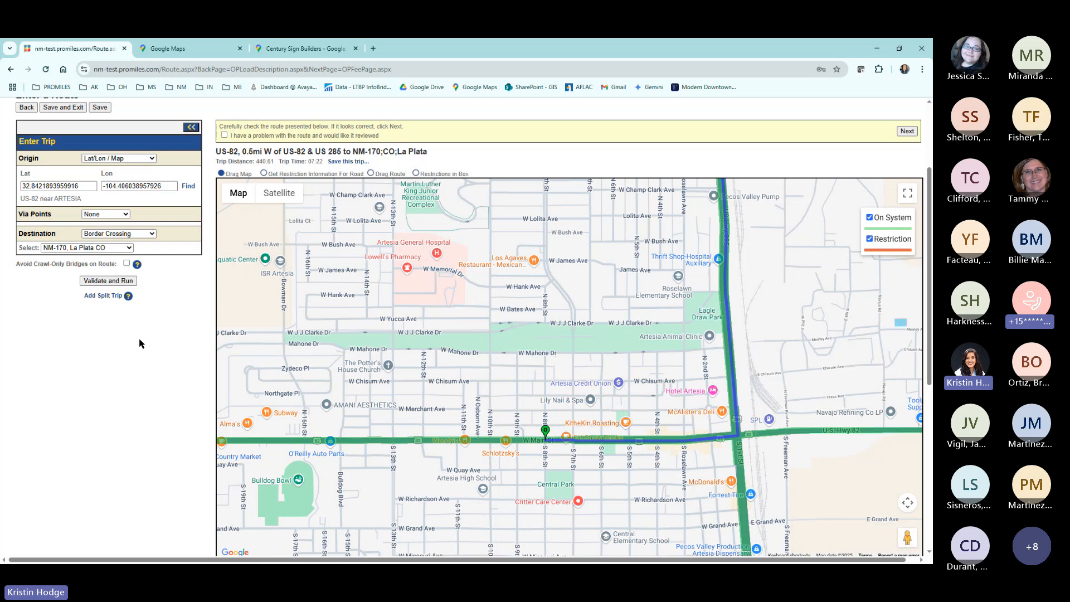
Clear the origin's latitude and longitude and open the map for finding a new Lat/Lon origin.
drag(161, 188, 20, 193)
key(BackSpace)
key(BackSpace)
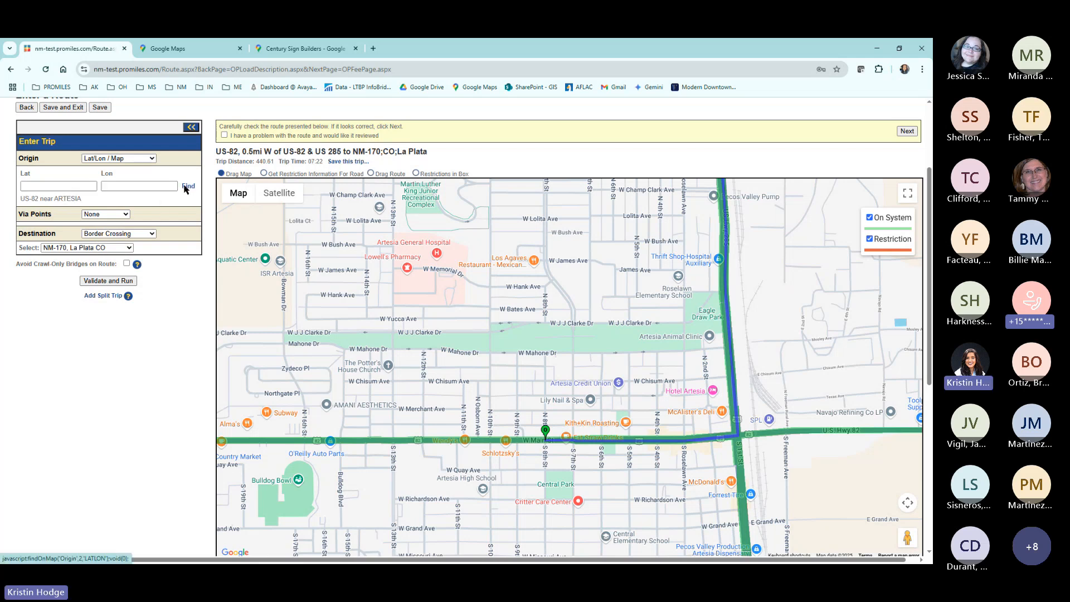
click(186, 186)
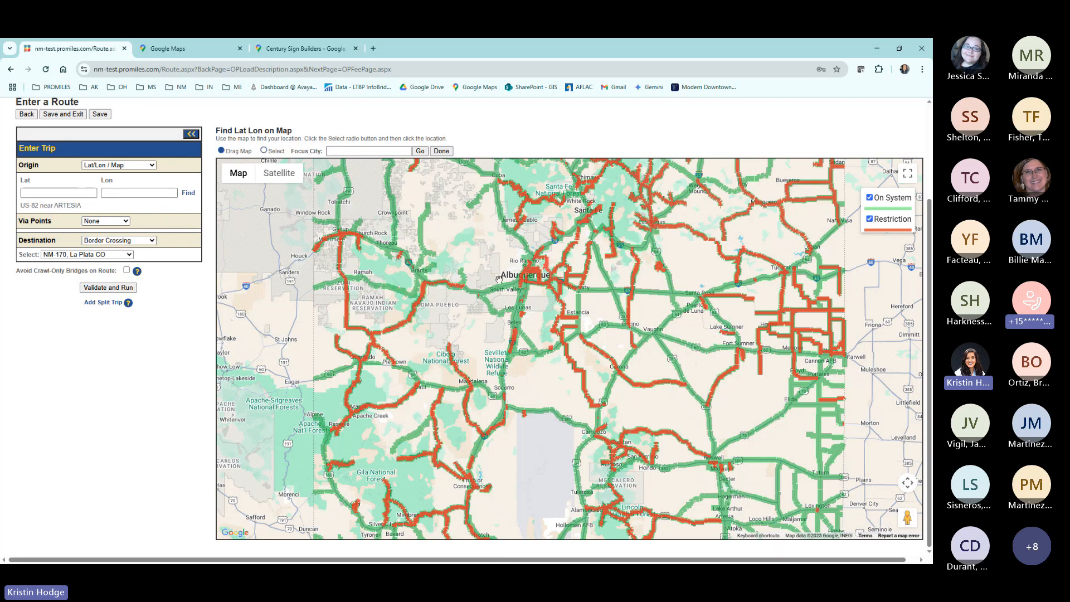
Try to set the trip origin on Desert Rd near Sagebrush Sales, south of Albuquerque.
drag(499, 285, 468, 314)
scroll(497, 334, up, 1)
scroll(478, 331, up, 1)
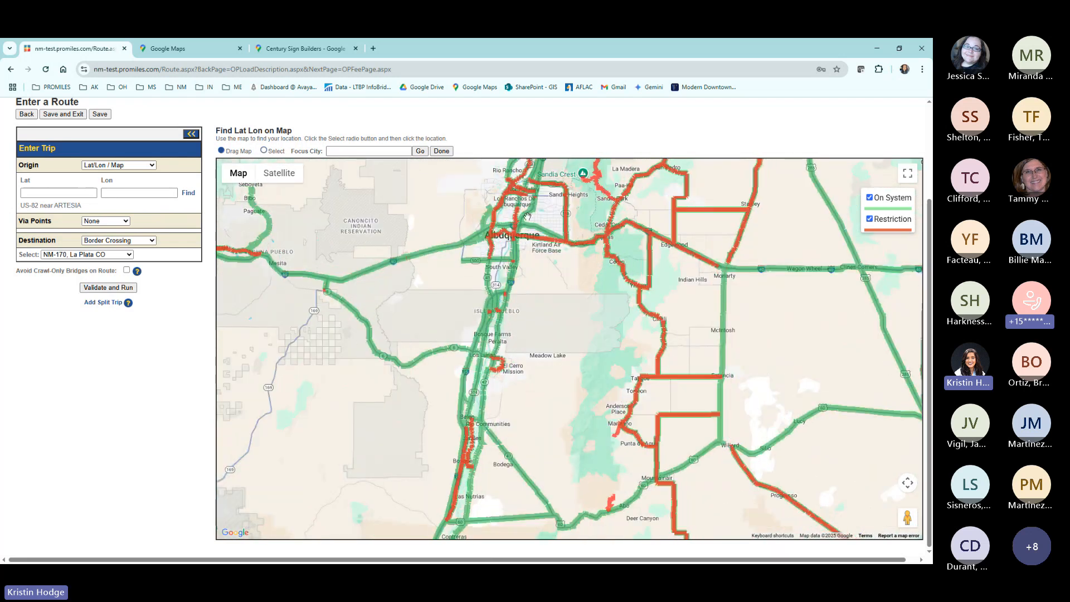
scroll(535, 250, up, 3)
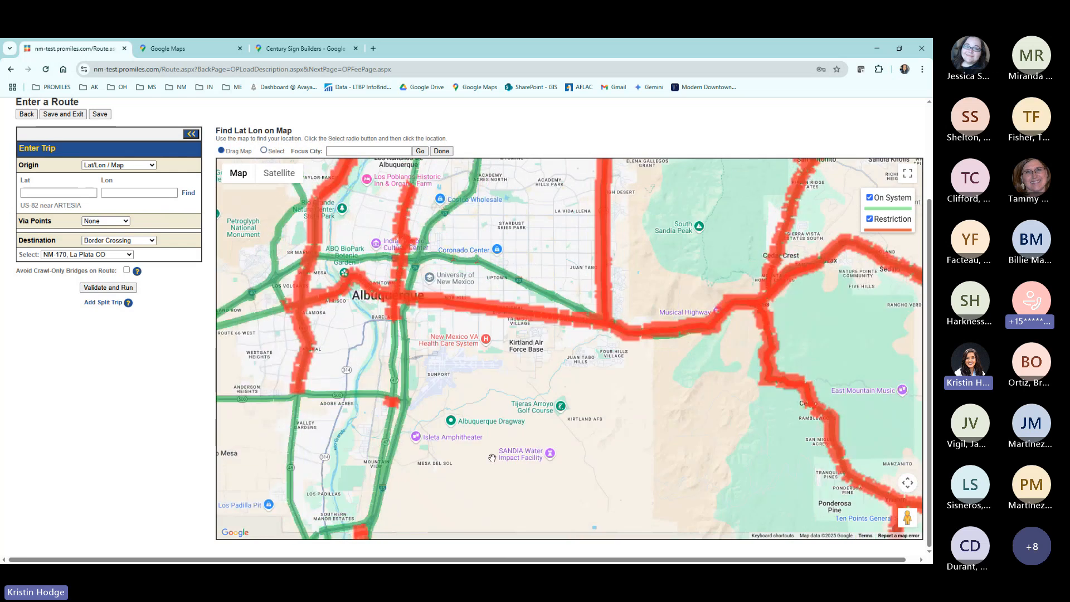
scroll(416, 404, up, 5)
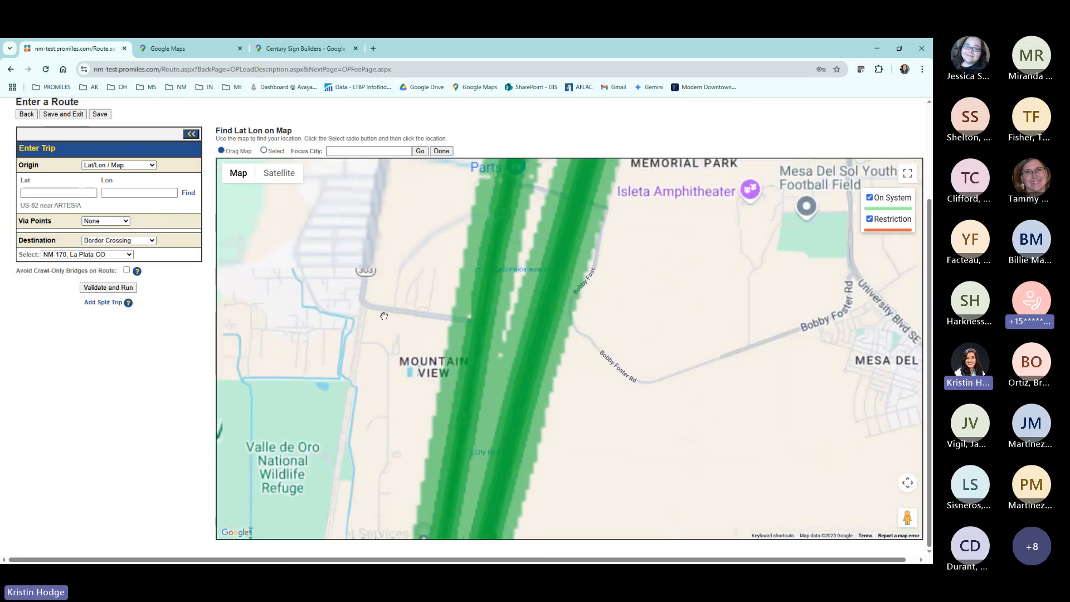
scroll(359, 299, up, 2)
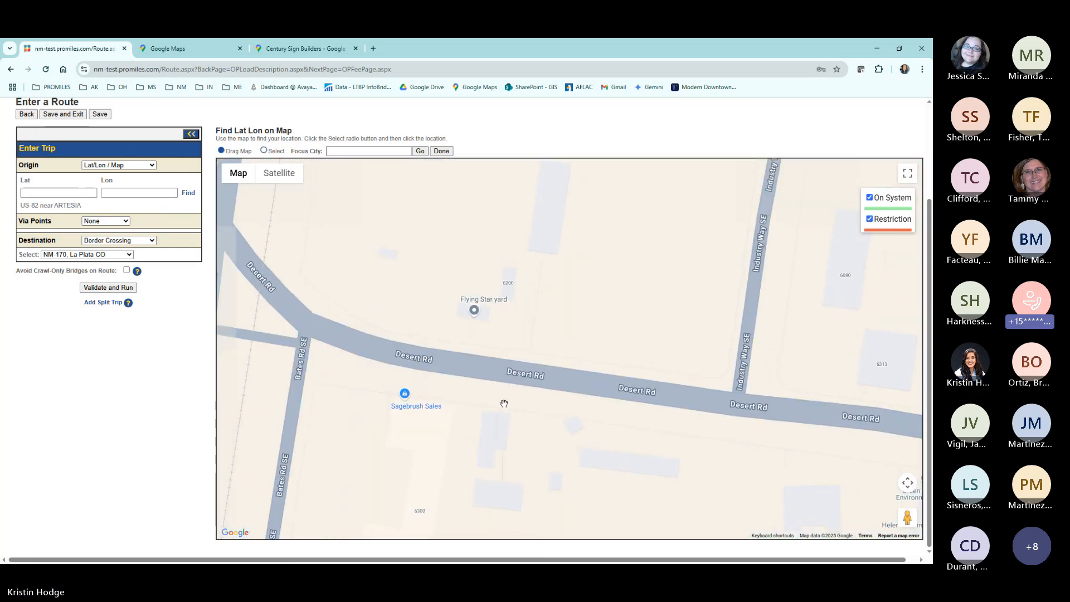
click(264, 150)
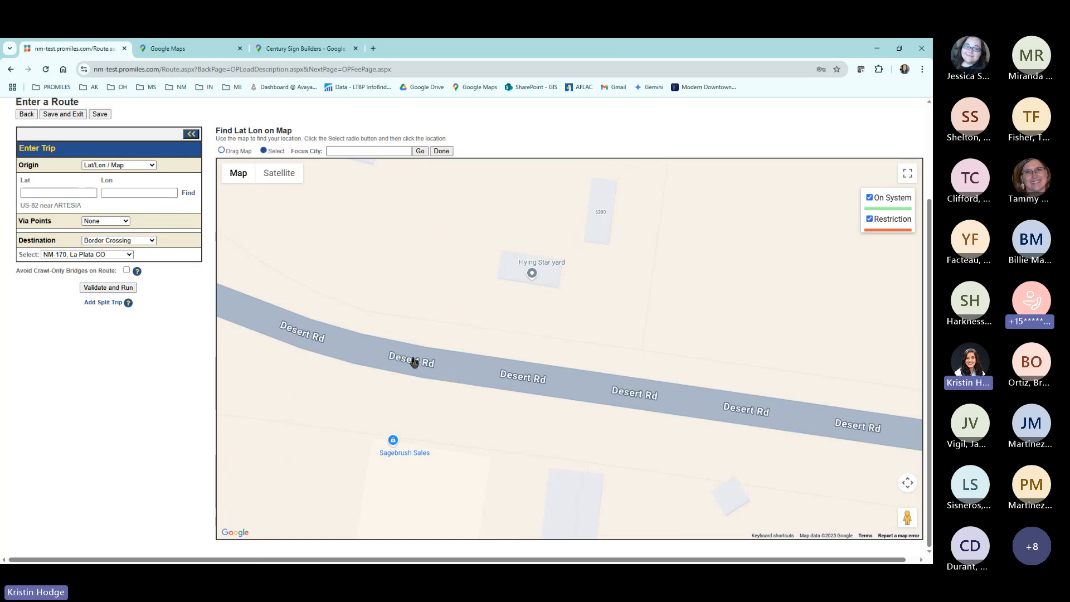
click(402, 359)
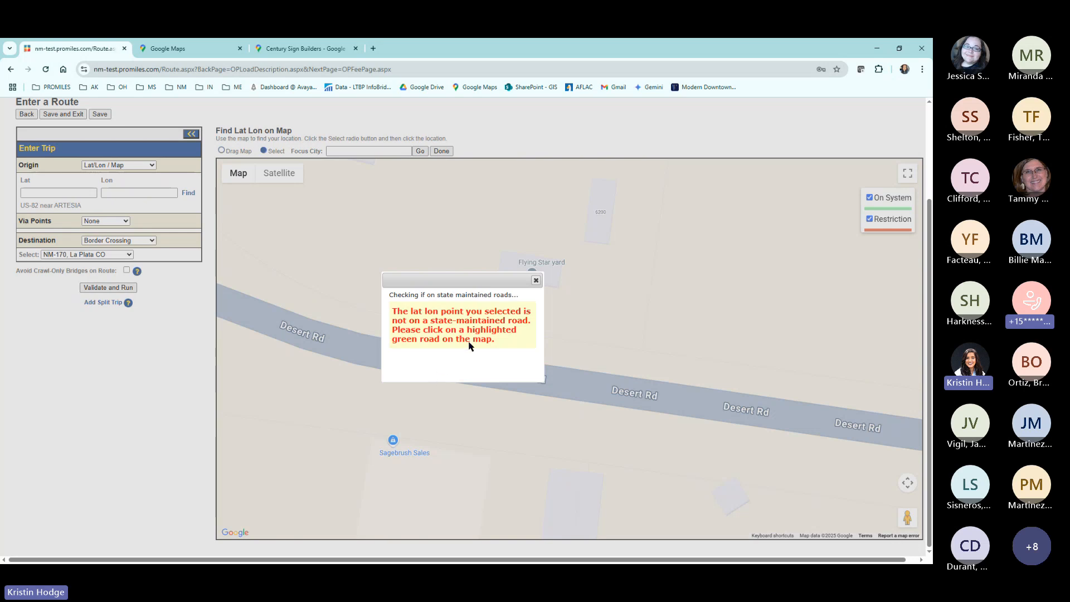
click(536, 280)
Set the trip origin on the highlighted NM-47 (Broadway Blvd SE) where the road from Desert Rd meets it.
scroll(254, 322, down, 5)
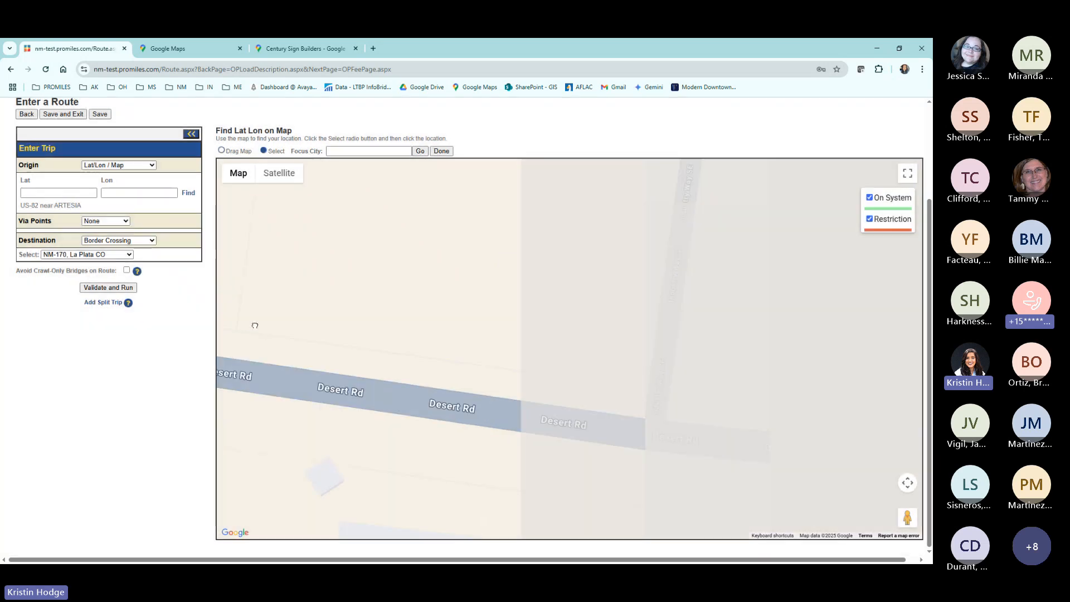
scroll(669, 385, up, 5)
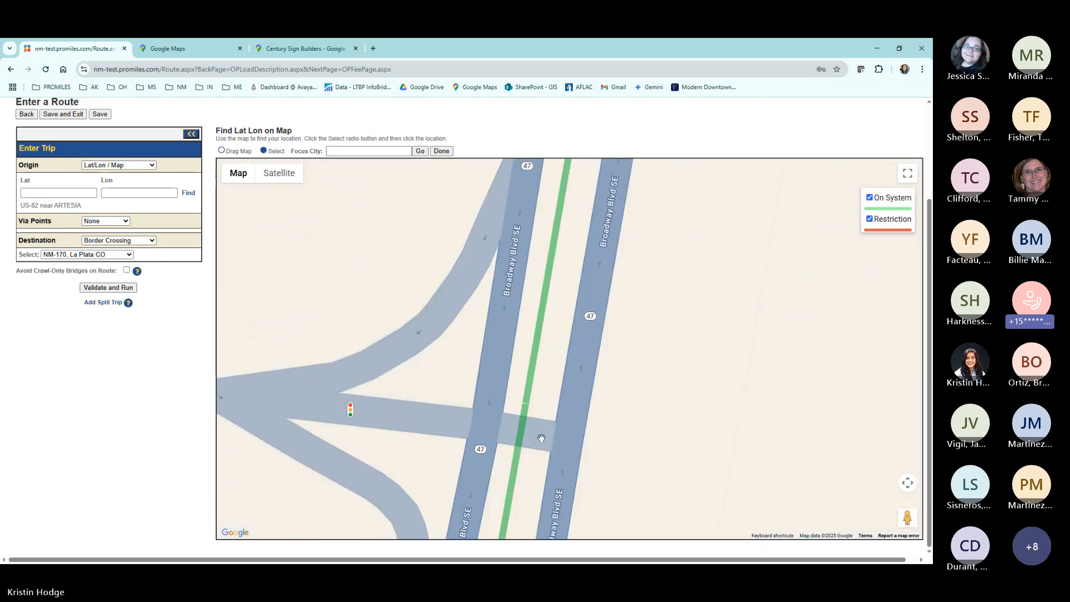
drag(541, 438, 505, 402)
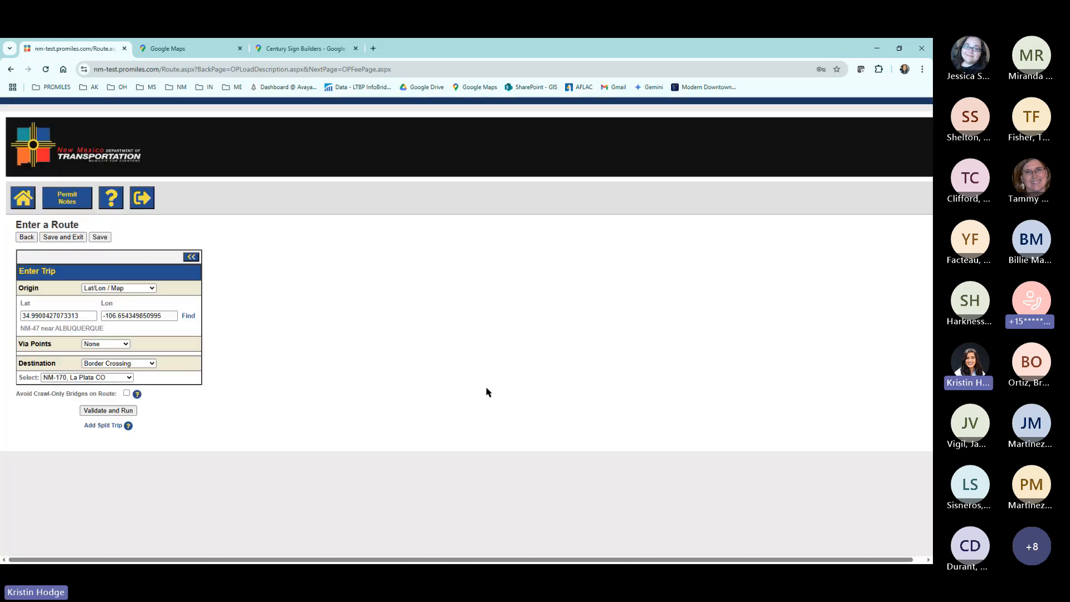
click(487, 388)
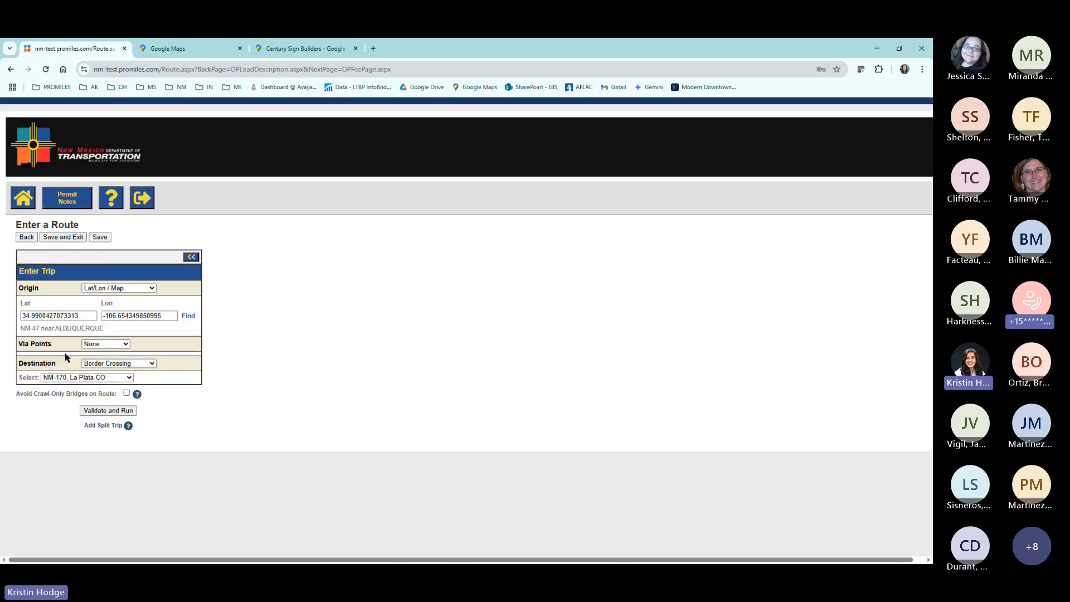
Validate and run the route from NM-47 in Albuquerque to NM-170, La Plata CO, and review its origin and path.
click(87, 412)
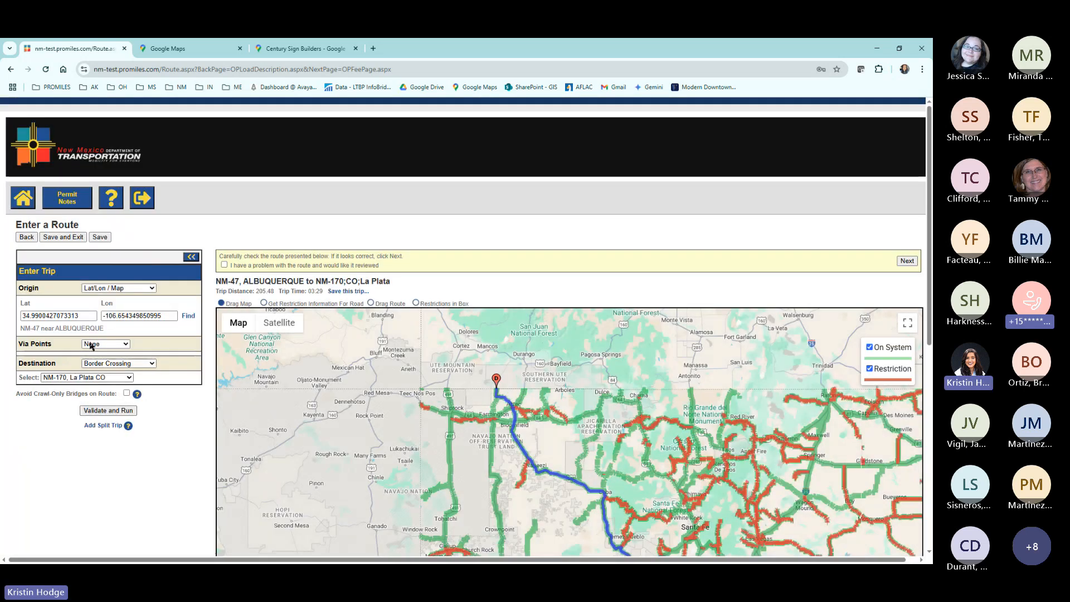
scroll(91, 342, down, 3)
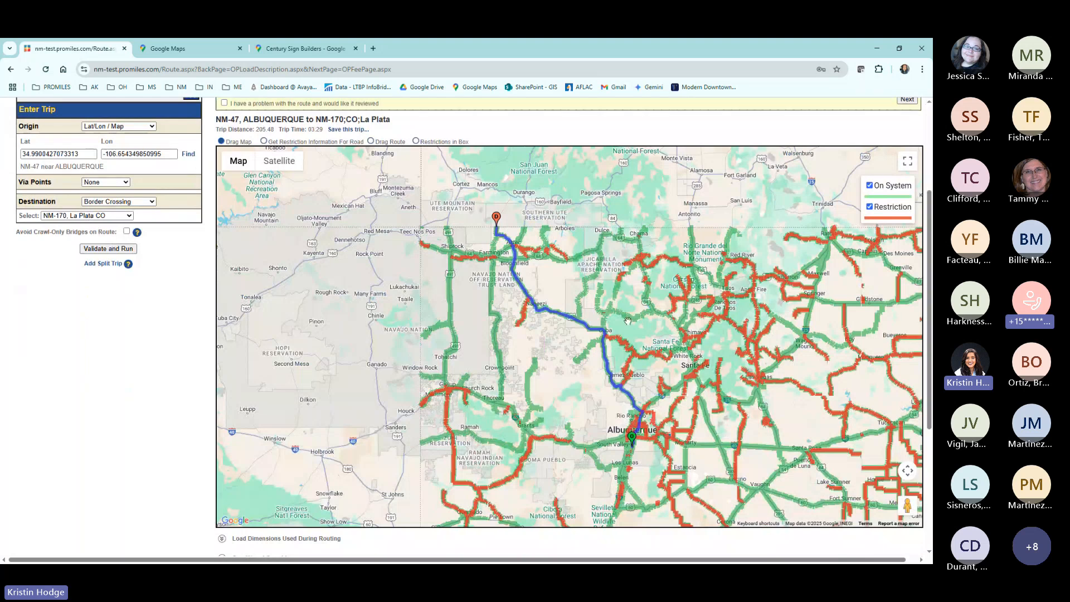
scroll(633, 446, up, 1)
scroll(633, 446, up, 5)
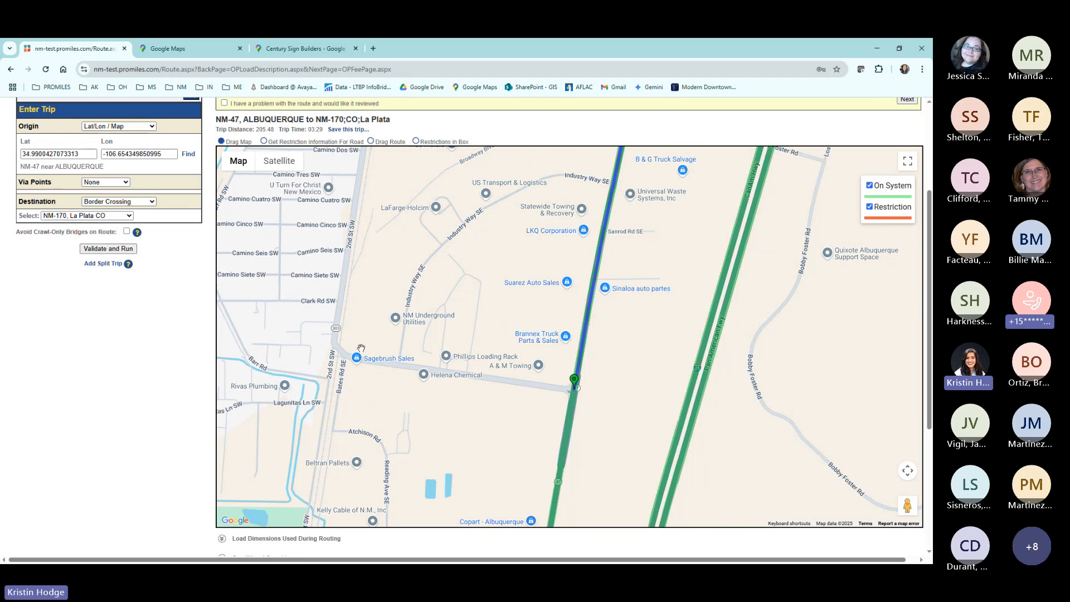
scroll(600, 333, down, 2)
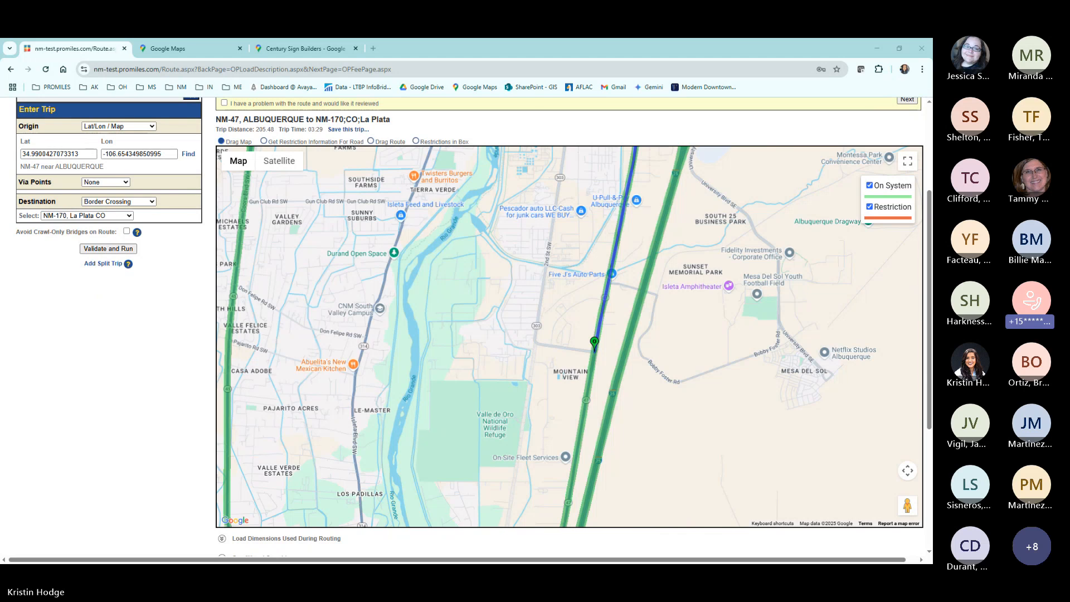
scroll(582, 317, down, 2)
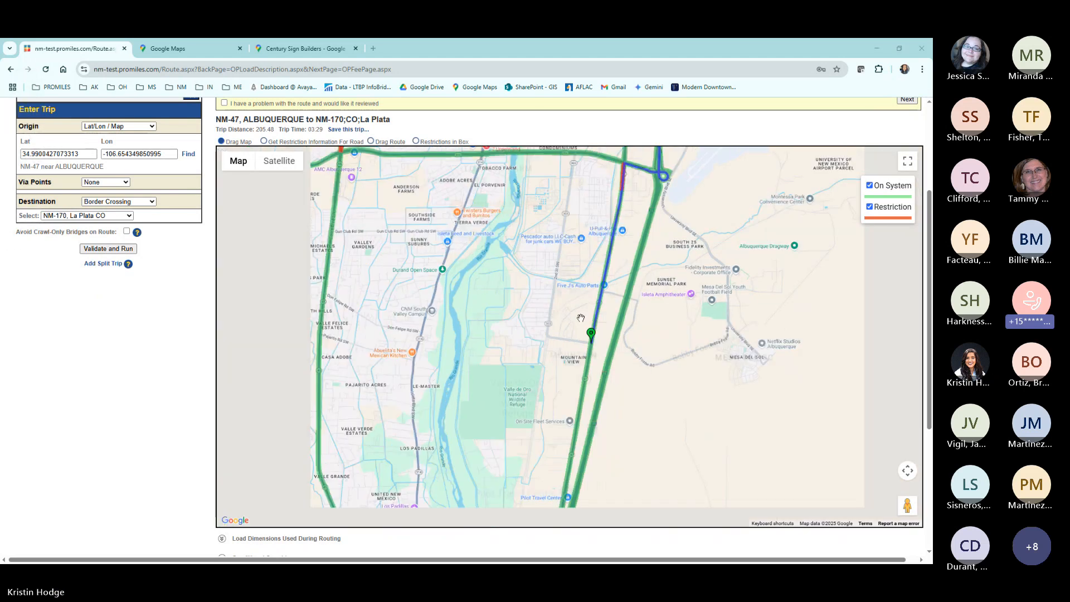
scroll(582, 317, down, 2)
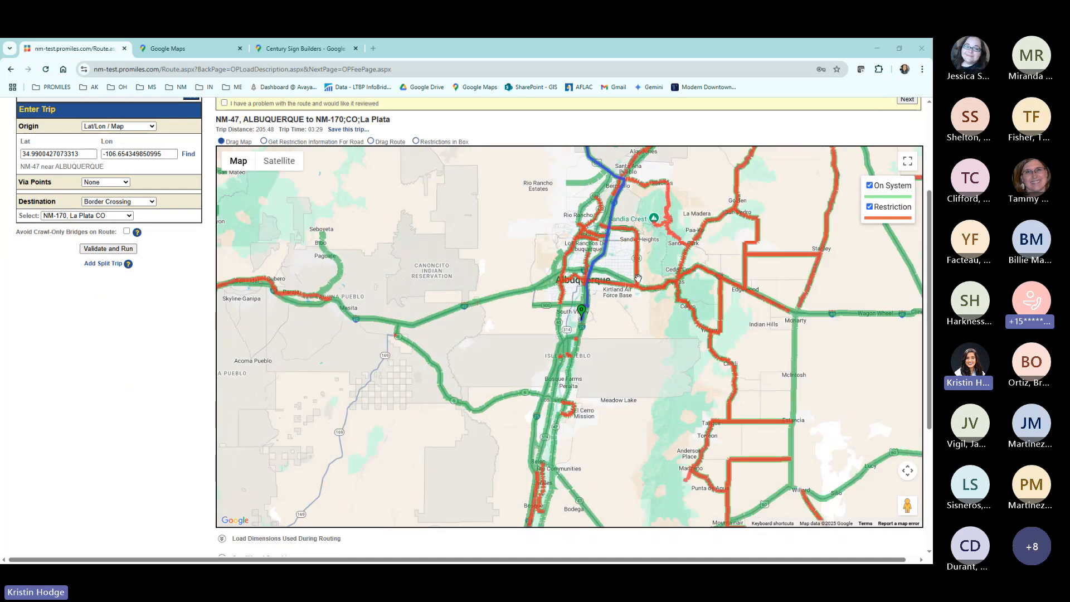
drag(615, 236, 521, 389)
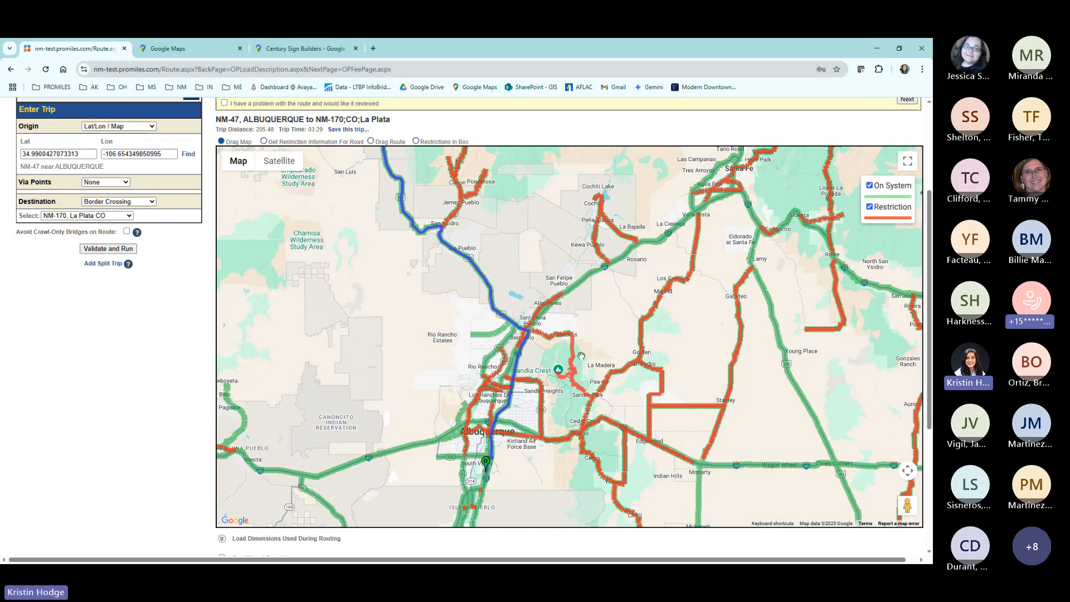
scroll(564, 357, down, 2)
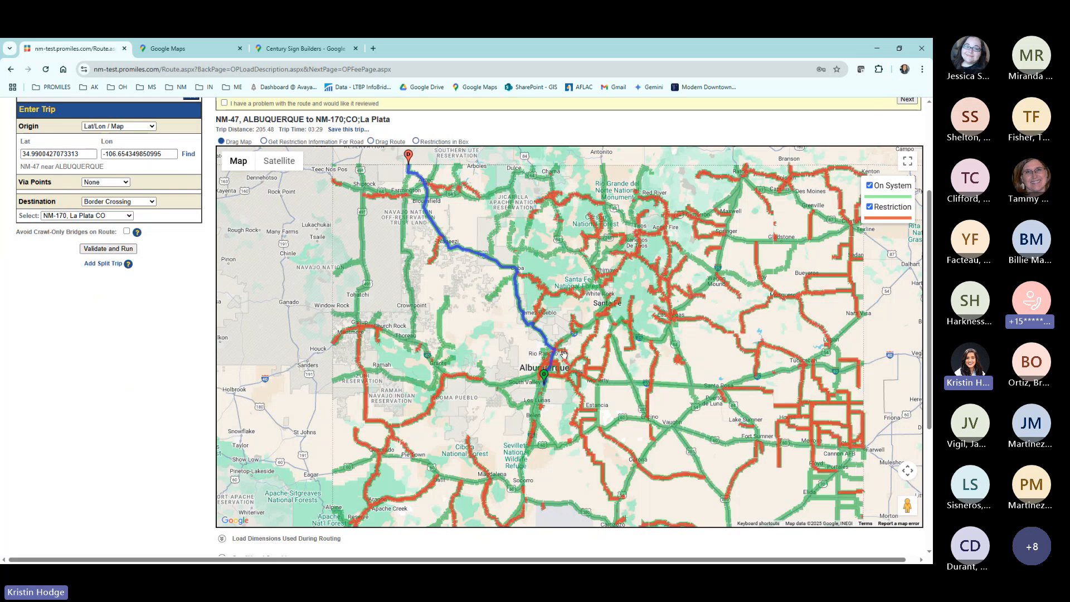
Set the via points to Find On Map and open the map for selecting Lat/Lon vias.
click(124, 183)
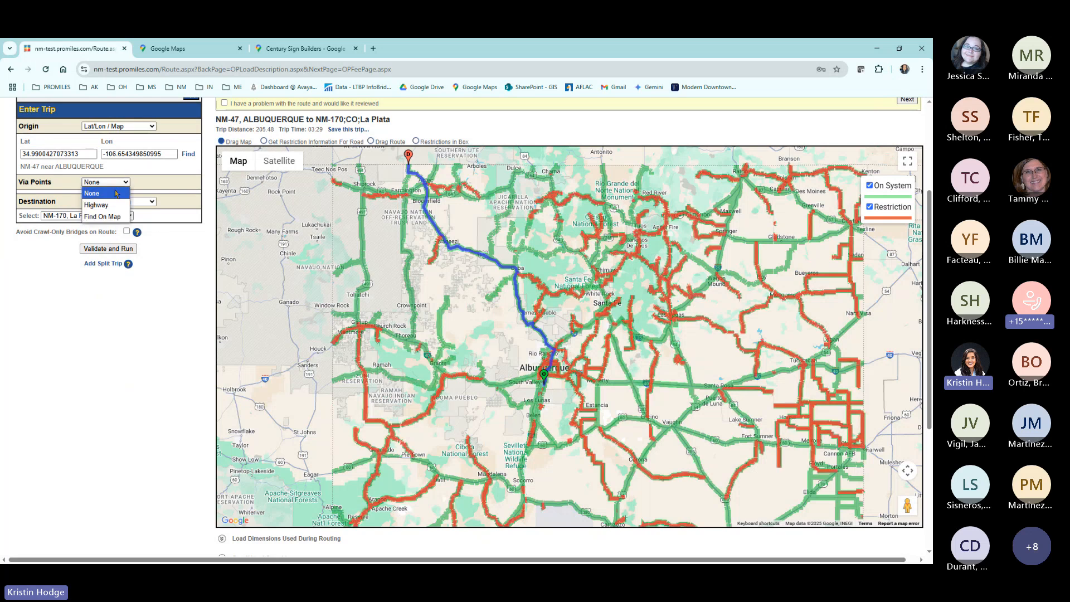
click(105, 218)
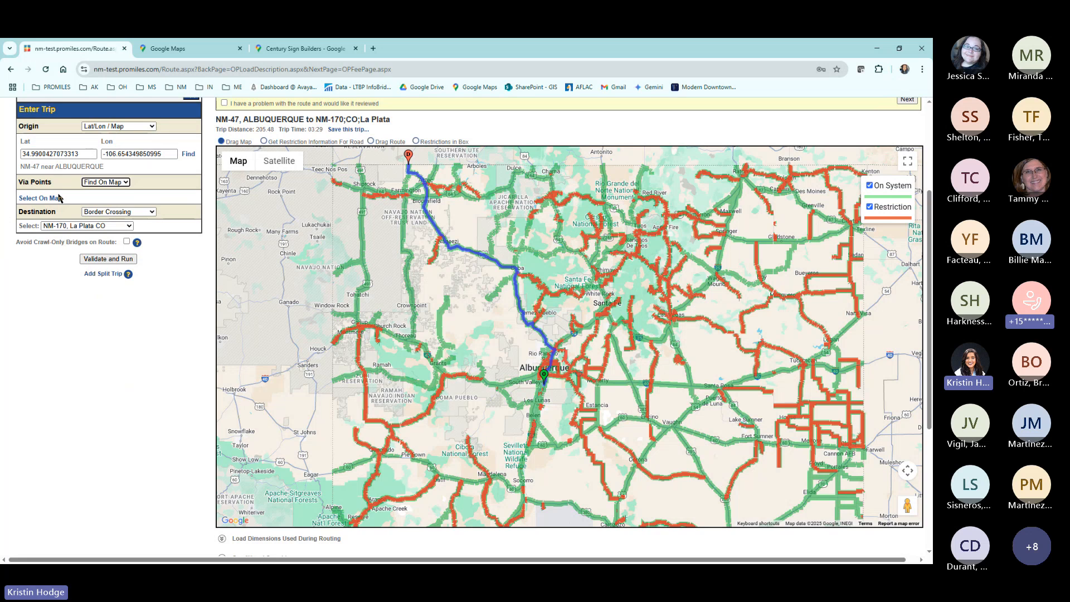
click(53, 198)
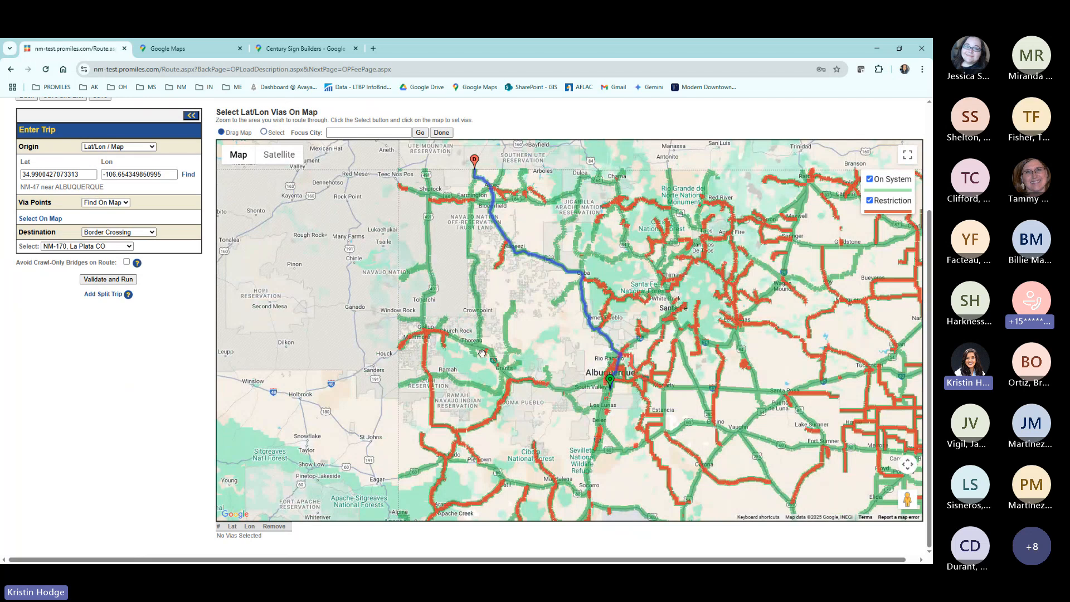
Place a via point on westbound I-40 just west of Casa Blanca Rd.
scroll(532, 389, up, 2)
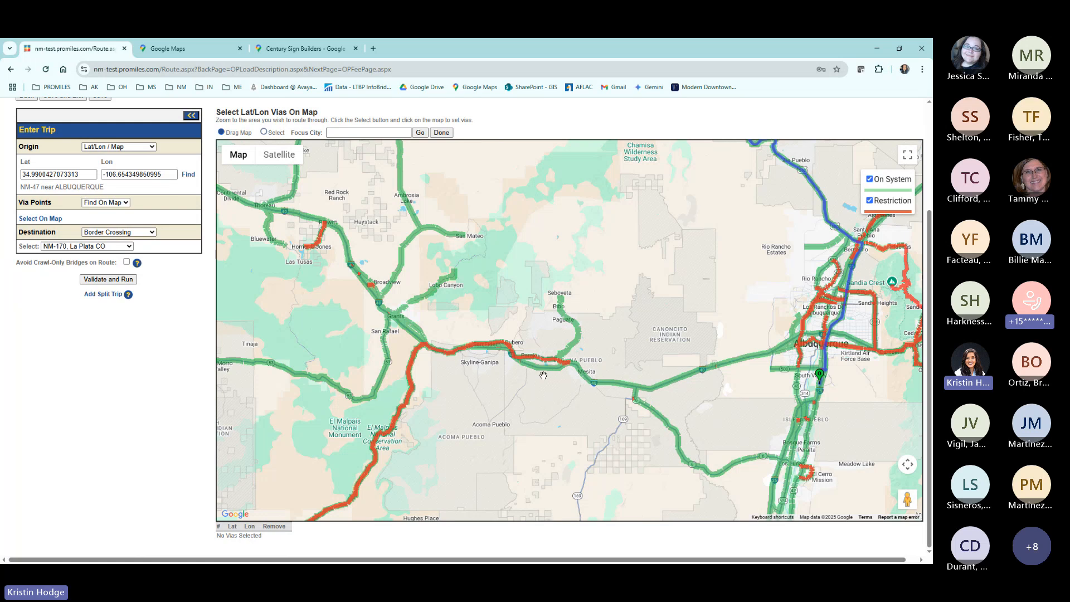
scroll(543, 373, up, 5)
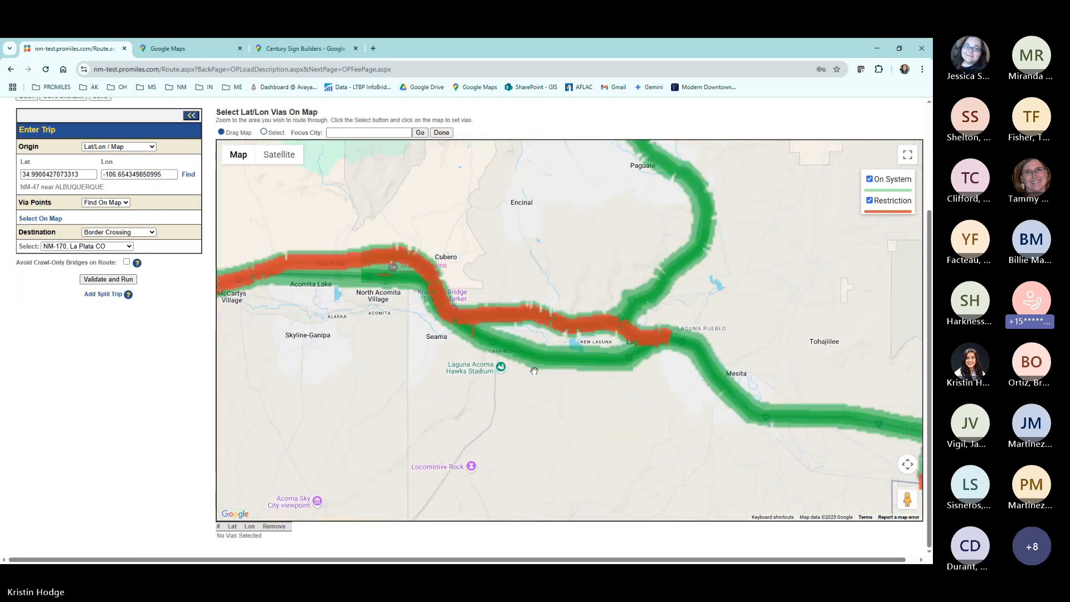
scroll(508, 353, up, 4)
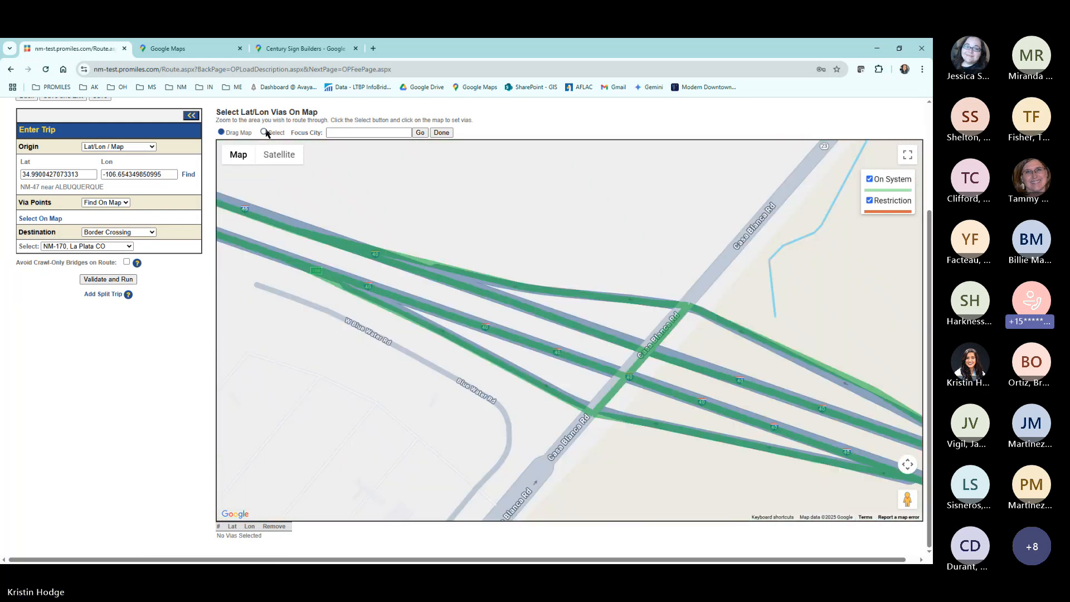
click(266, 133)
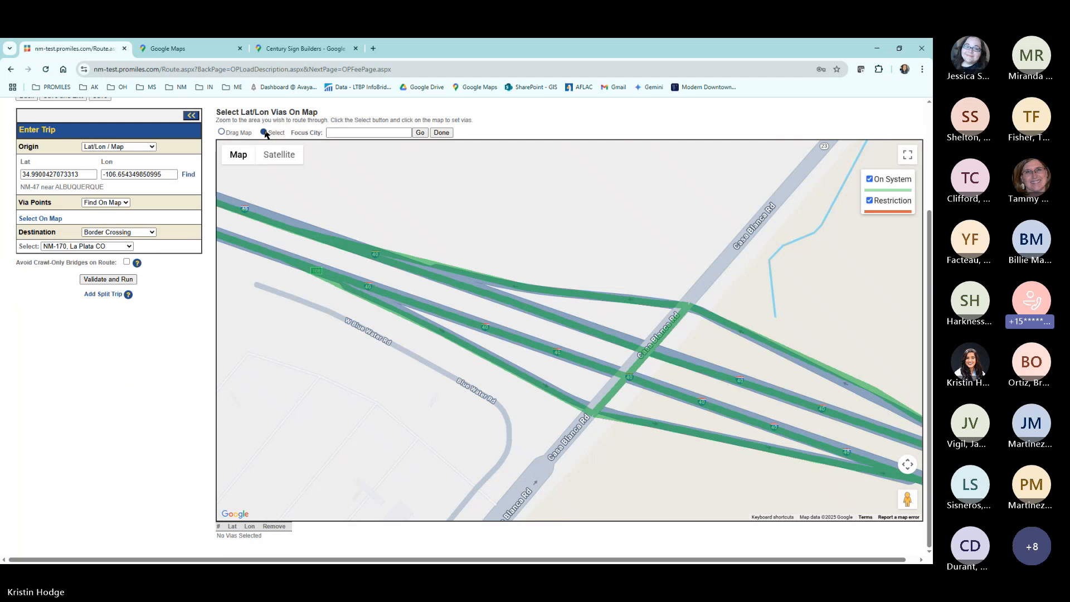
click(260, 218)
Add a second via point at the end of the list, on NM-371 near Smith Lake, north of Thoreau.
scroll(439, 390, down, 5)
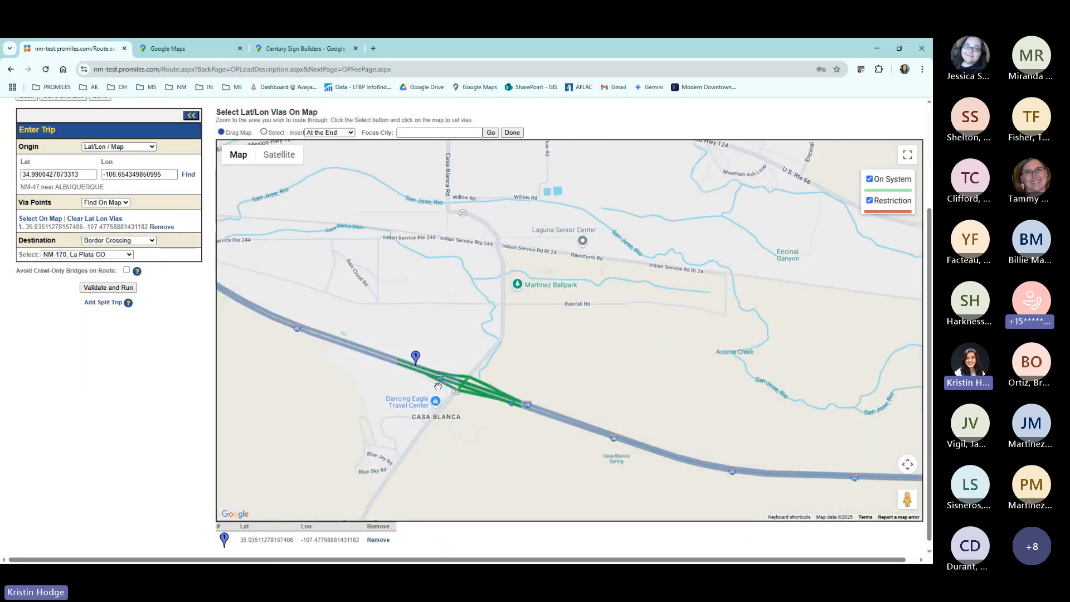
drag(678, 297, 797, 334)
scroll(655, 403, down, 2)
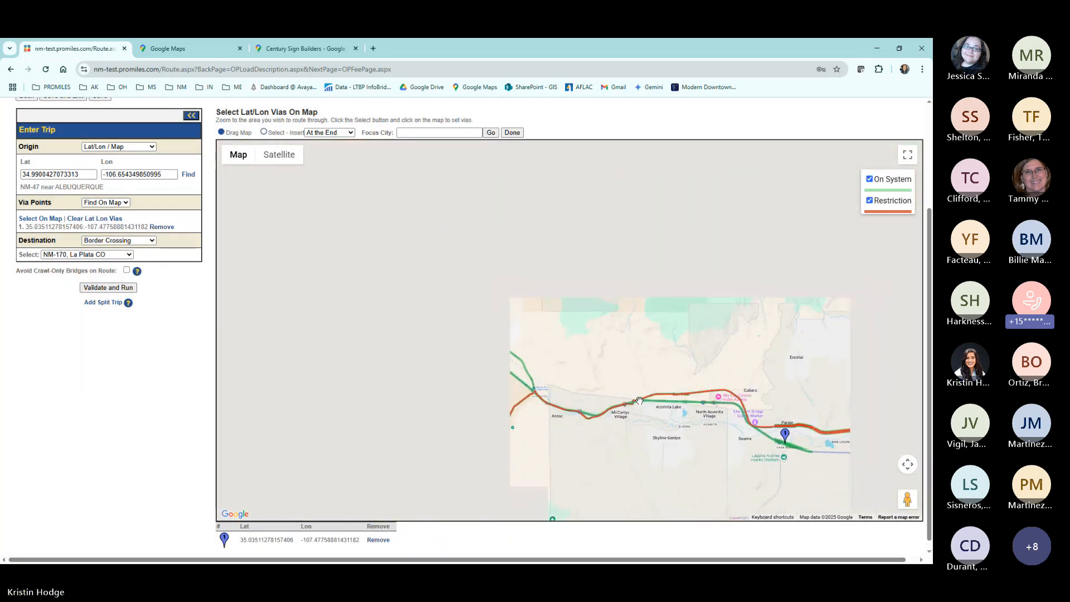
scroll(551, 465, down, 5)
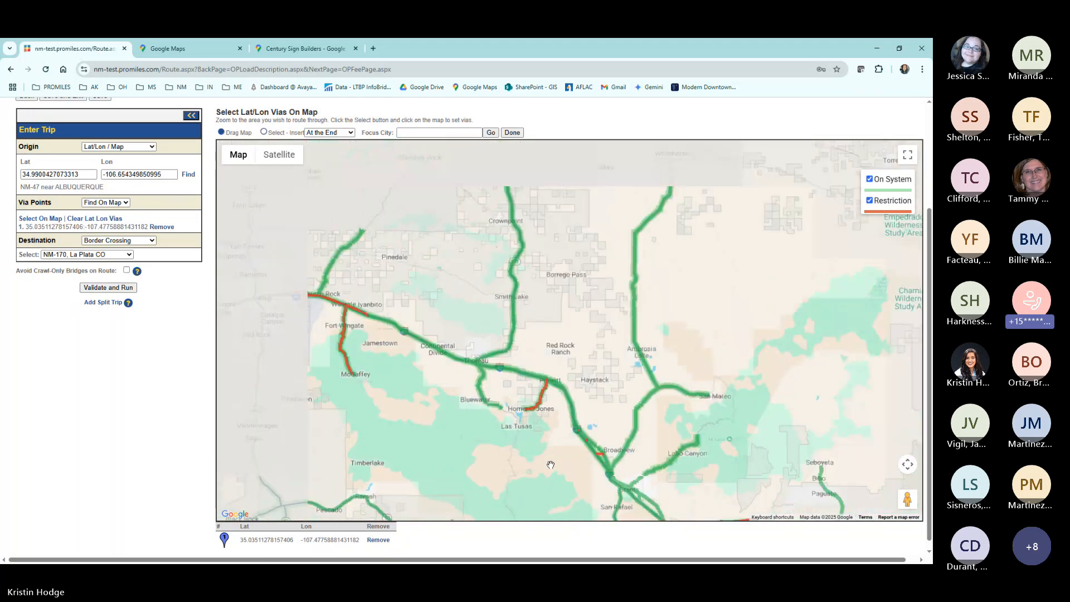
scroll(541, 454, up, 2)
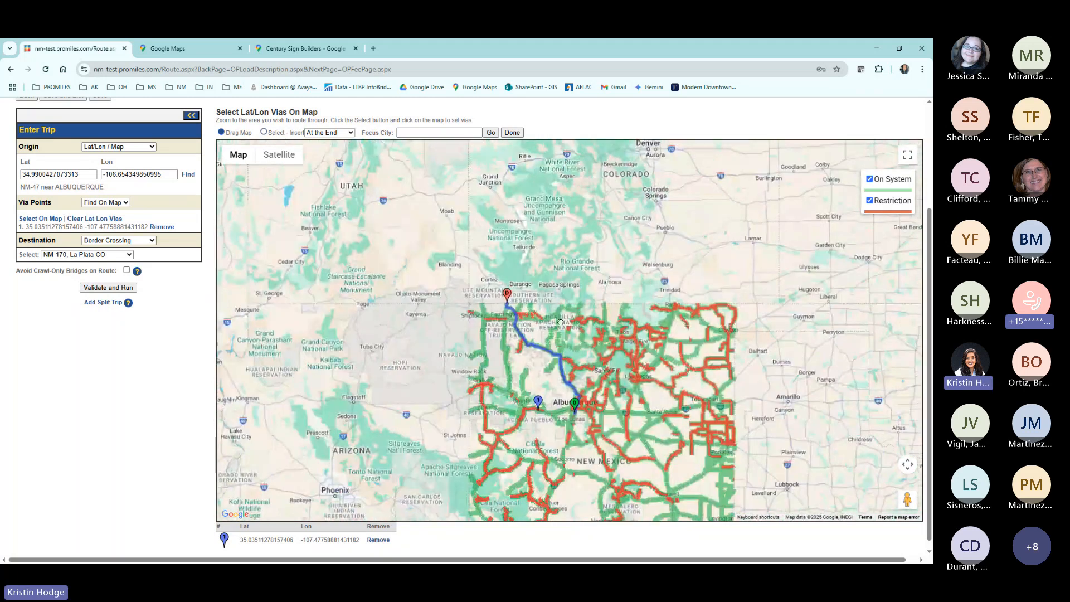
scroll(533, 426, up, 5)
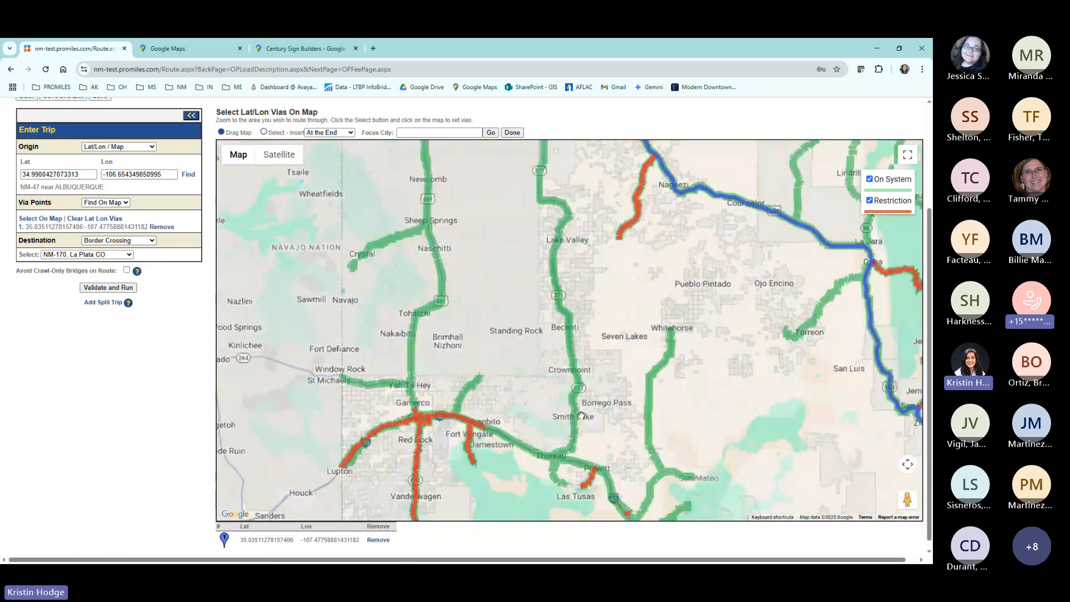
scroll(534, 426, up, 4)
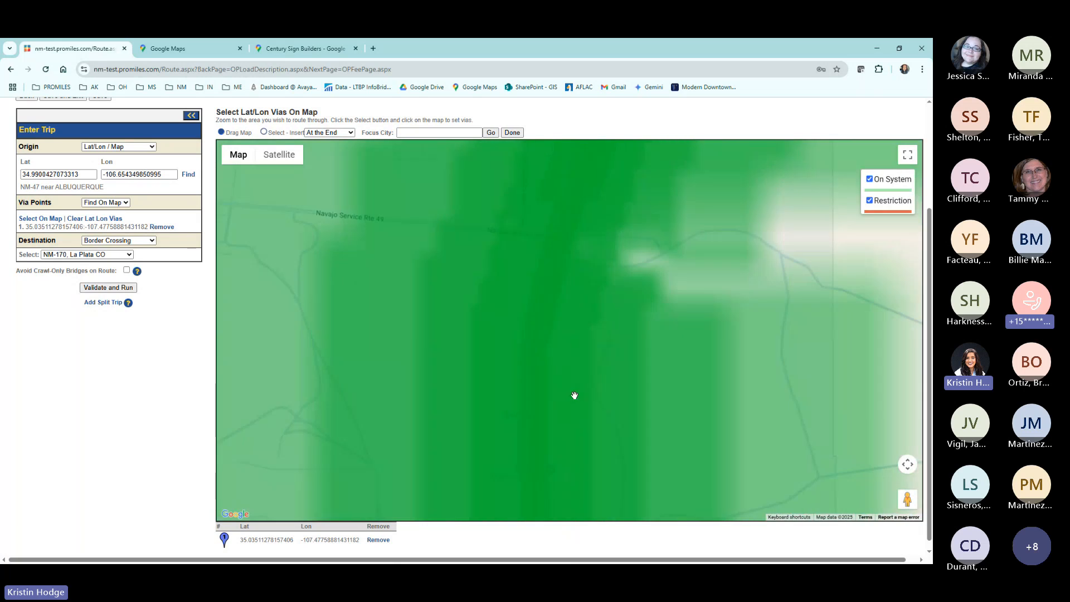
scroll(502, 376, up, 1)
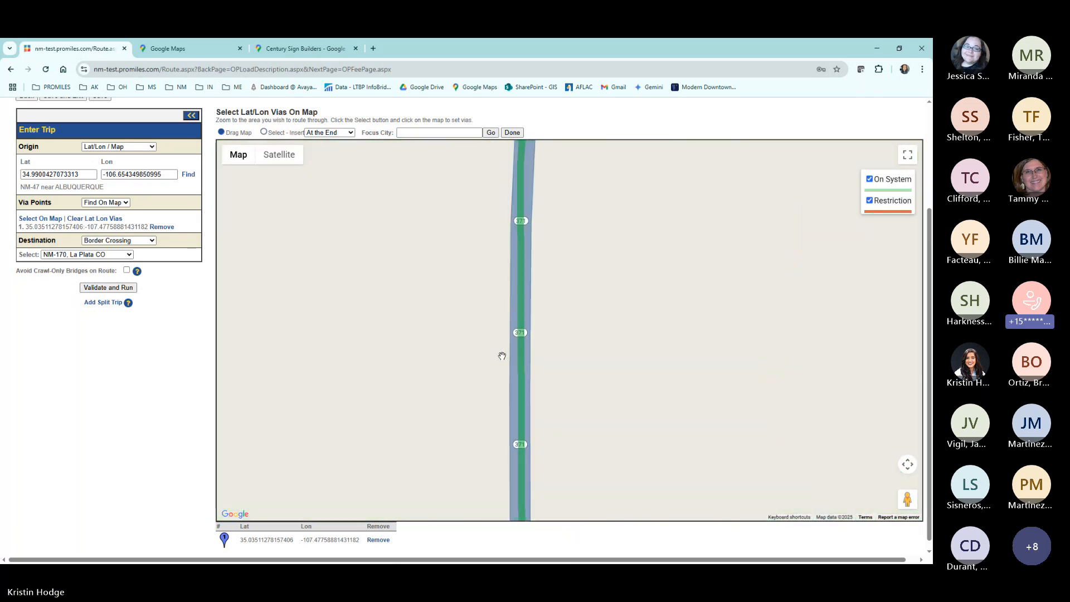
click(264, 132)
click(519, 222)
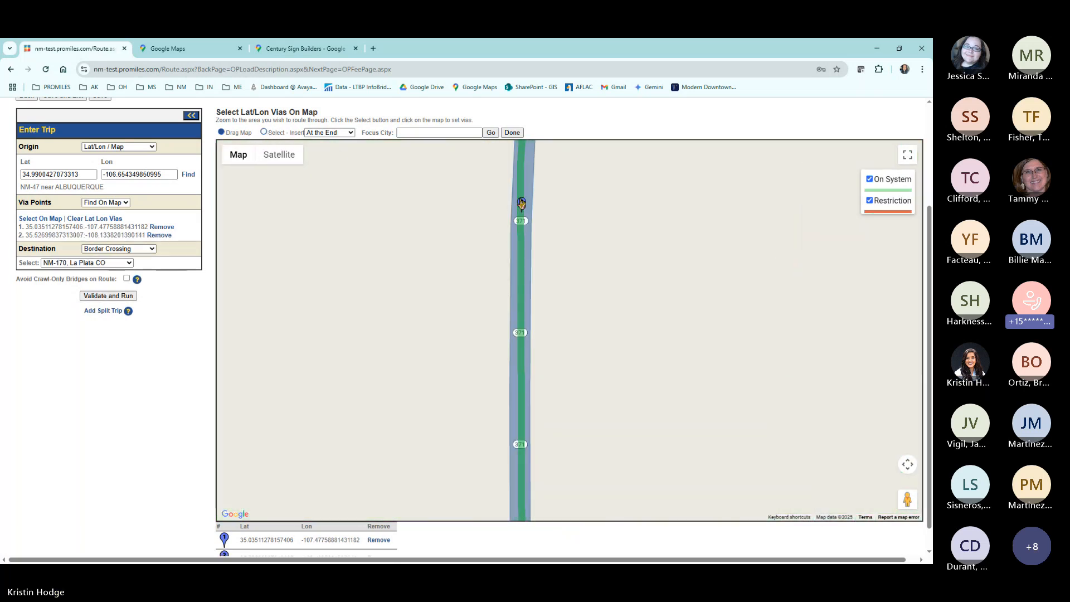
Finish the via selection, then validate and run the trip through both via points and review its path on the map.
click(518, 132)
click(109, 437)
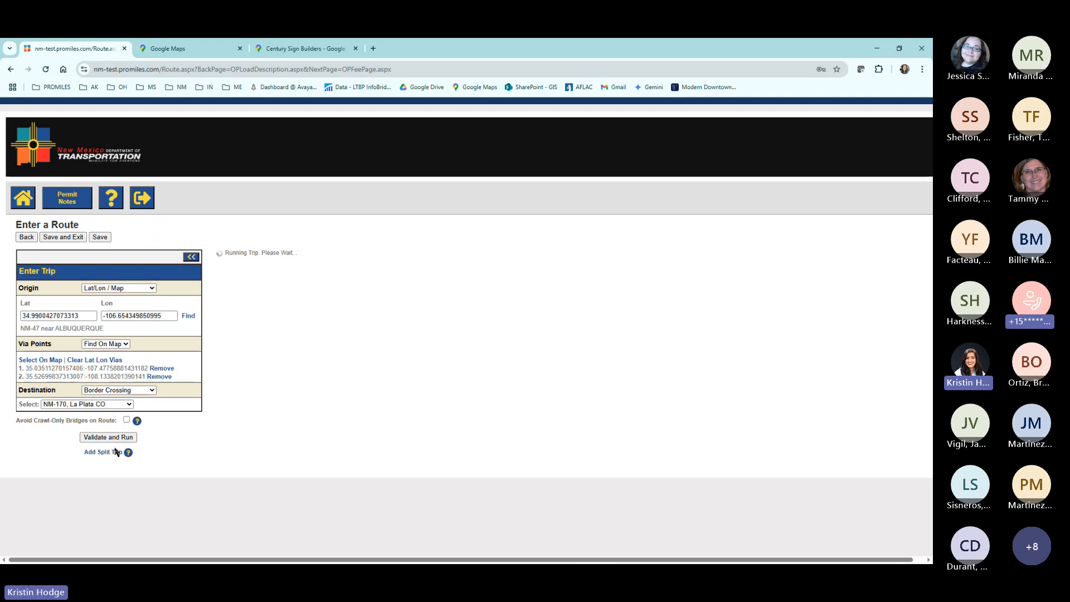
scroll(95, 345, down, 3)
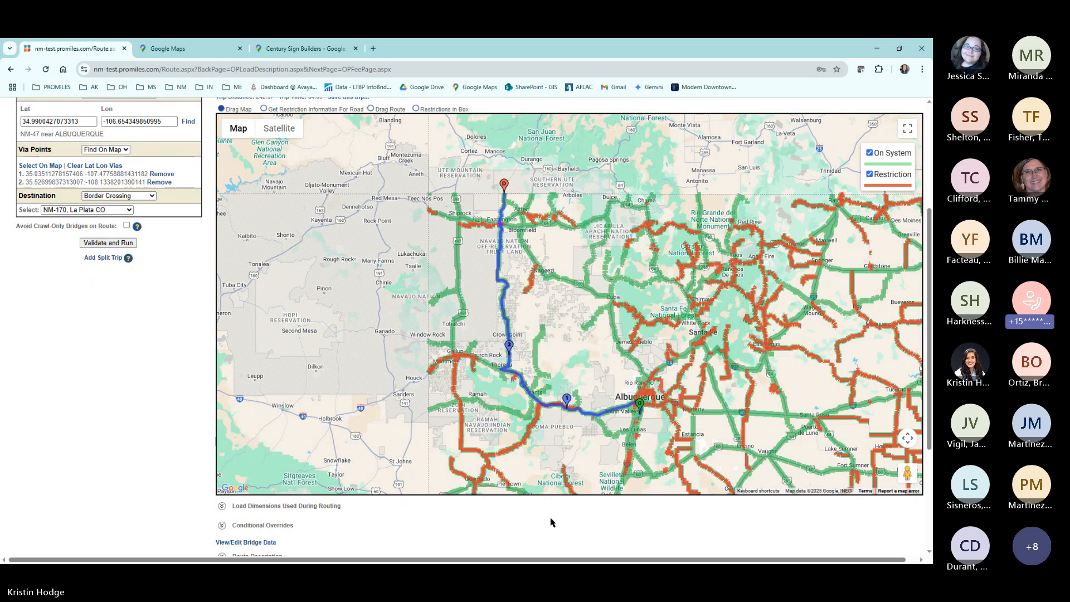
drag(535, 406, 366, 355)
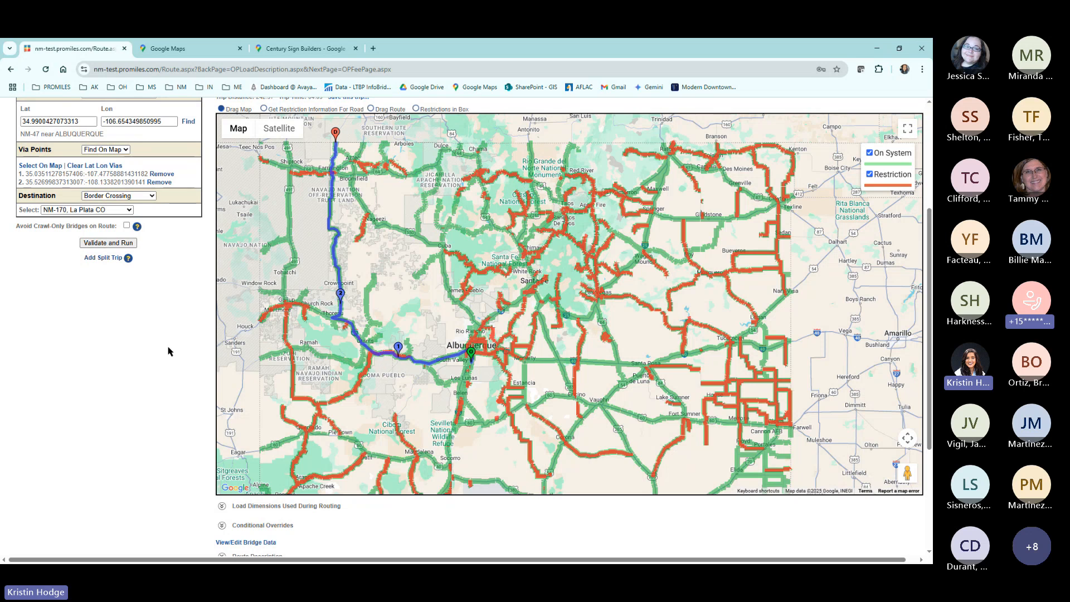
scroll(169, 351, up, 1)
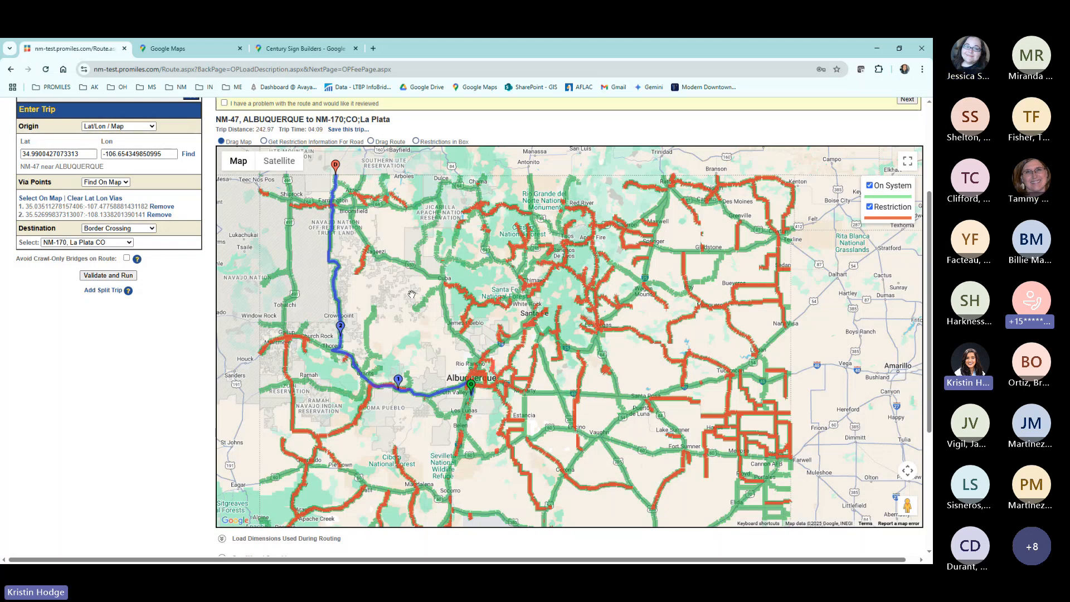
right_click(3, 137)
key(Escape)
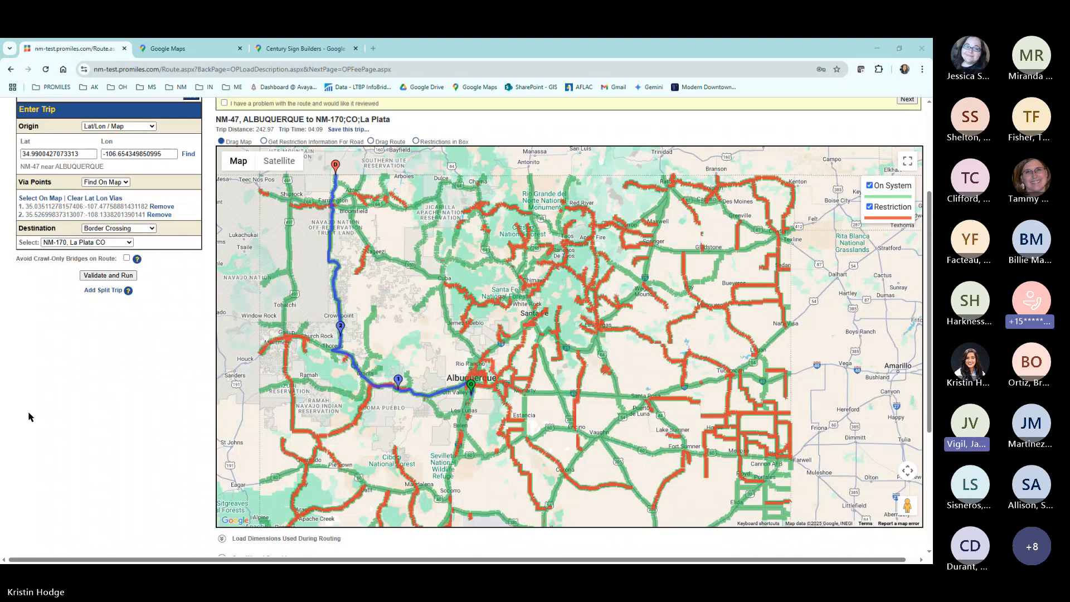
Toggle the On System and Restriction layers off and back on to compare the highlighted roads on the route map.
scroll(78, 422, up, 2)
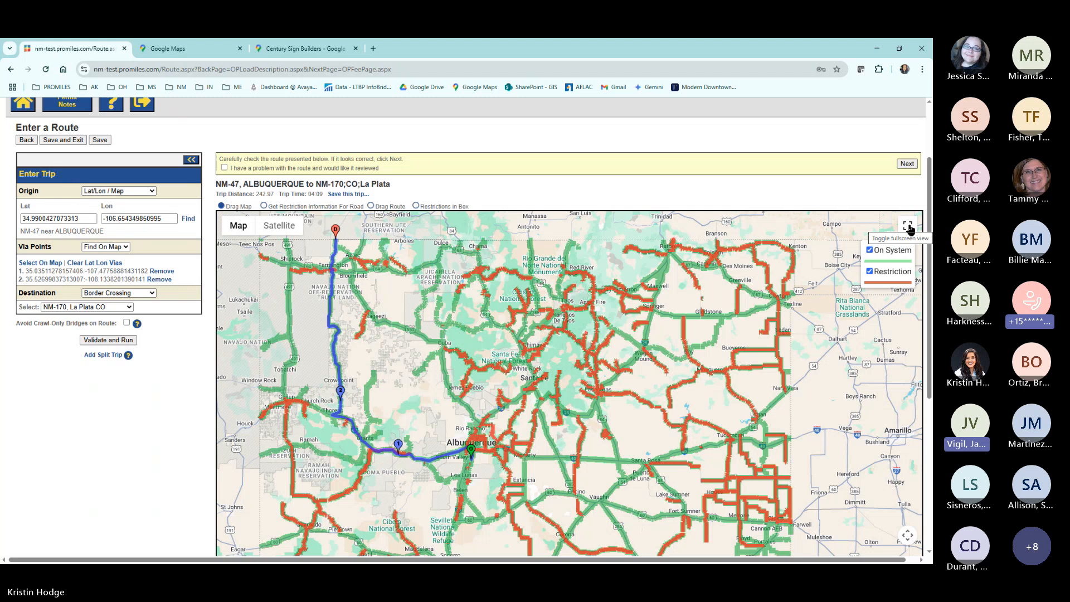
drag(812, 308, 781, 292)
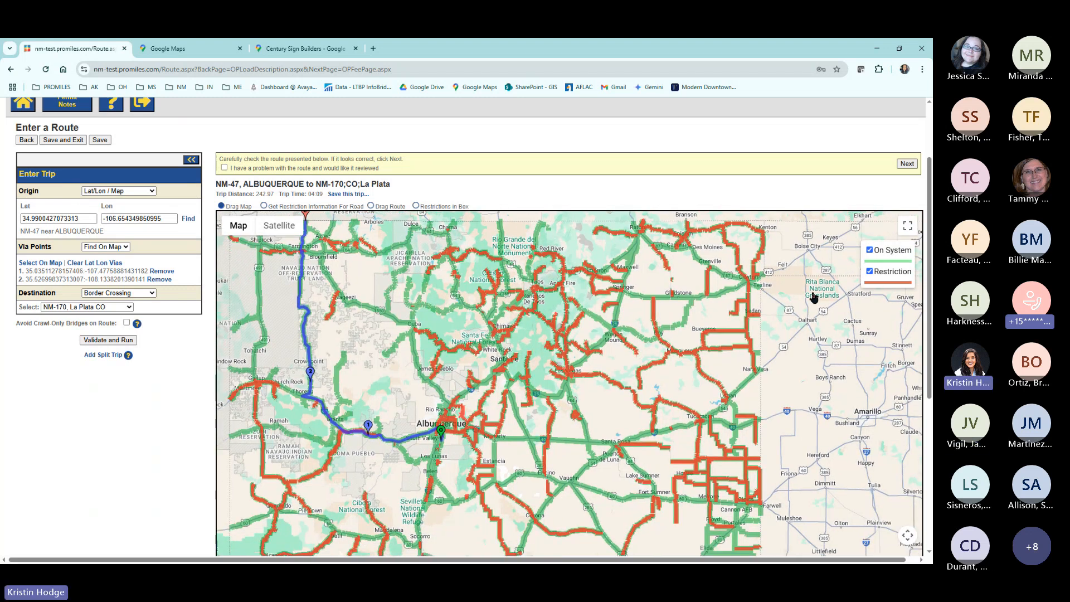
click(870, 251)
click(869, 272)
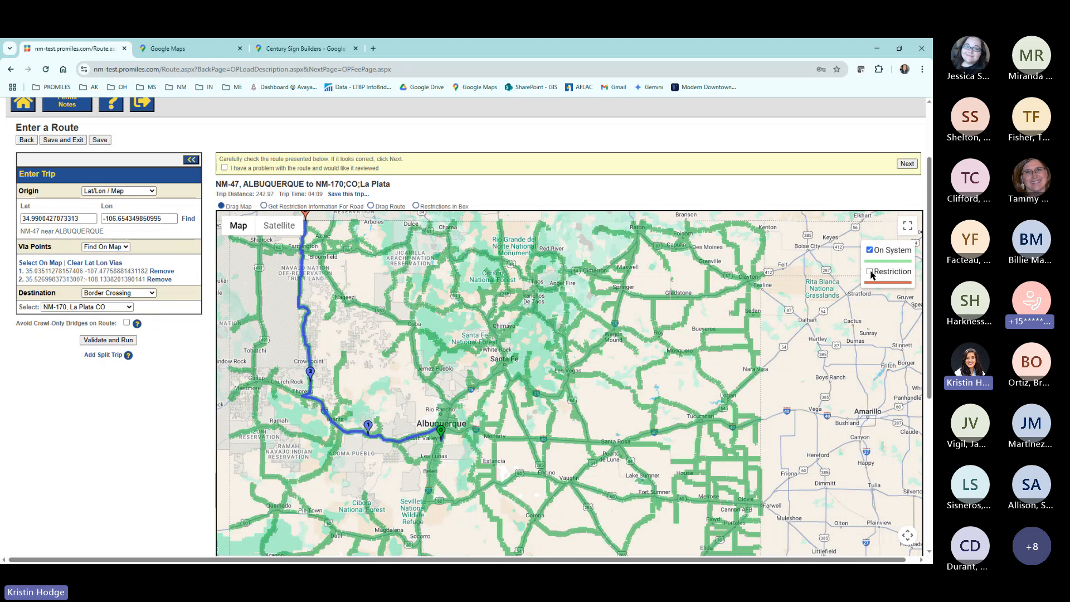
click(870, 272)
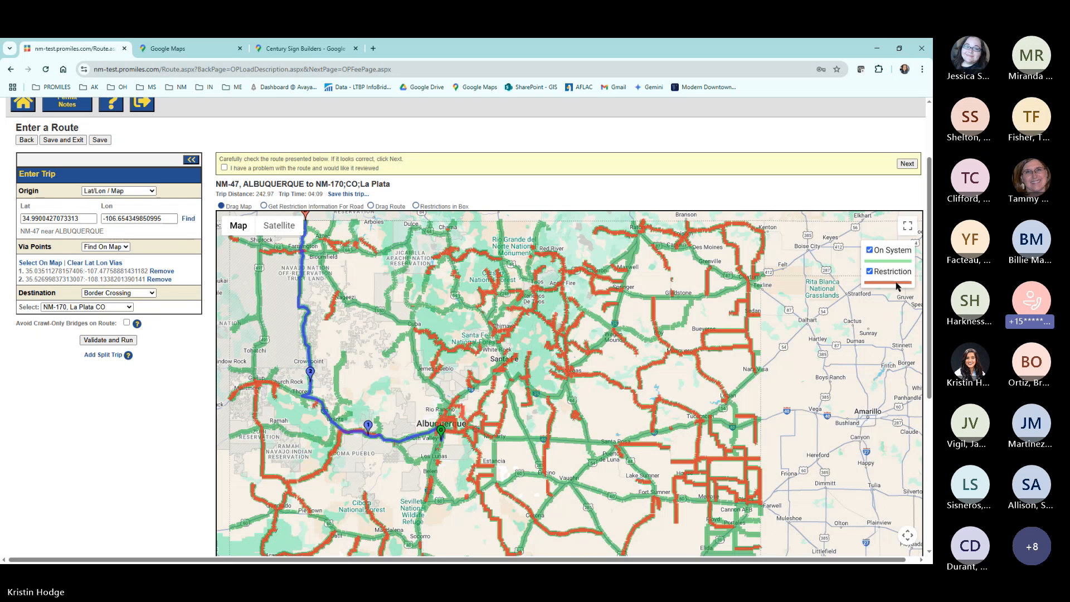
View the route map in full screen to examine the whole path to La Plata, and return to the normal page.
scroll(156, 382, down, 1)
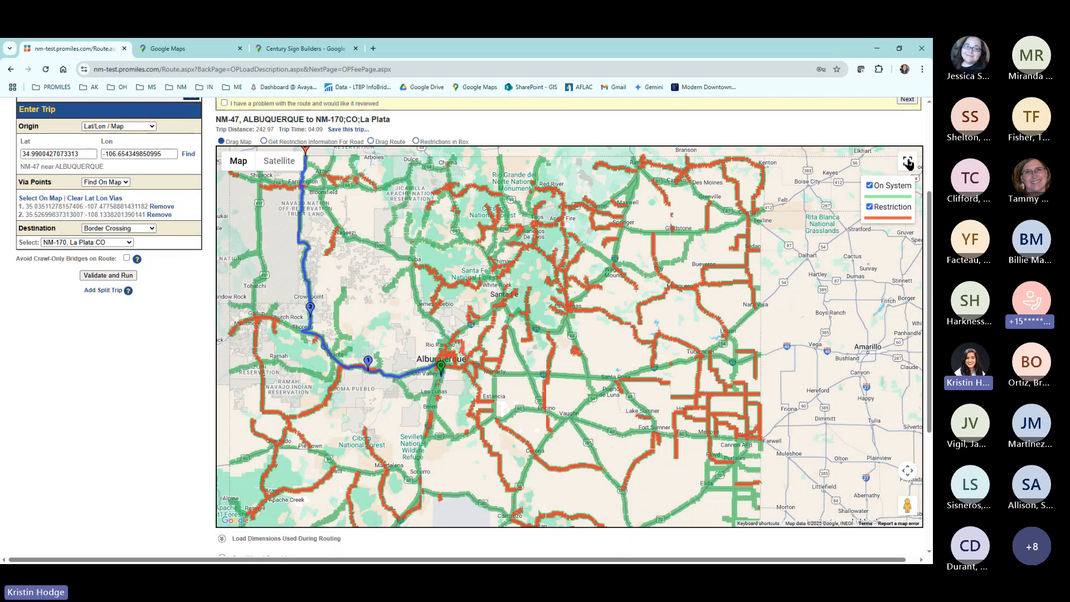
click(907, 163)
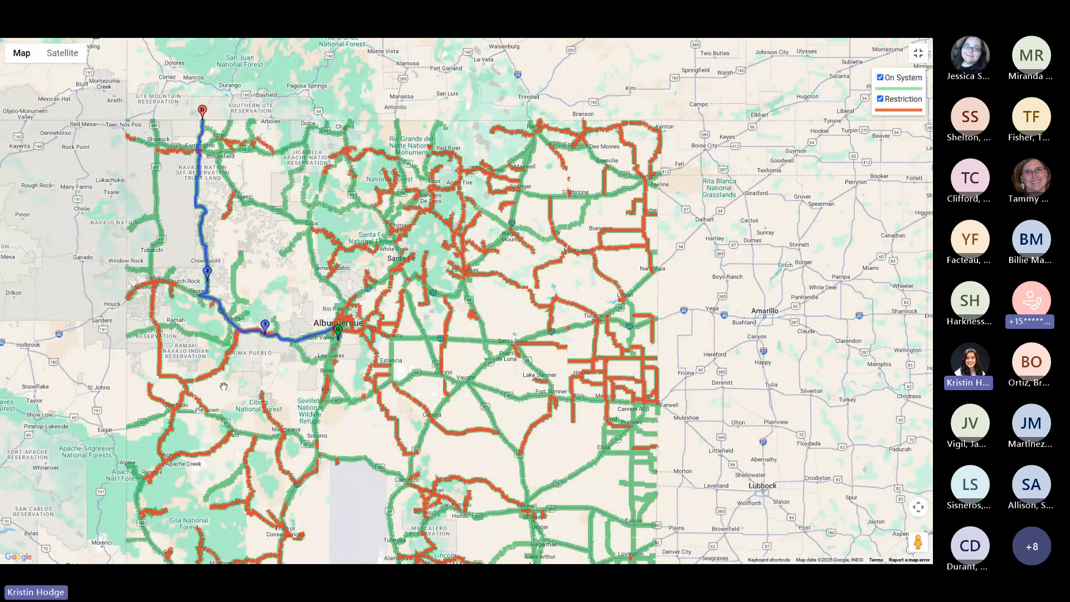
drag(223, 390, 302, 368)
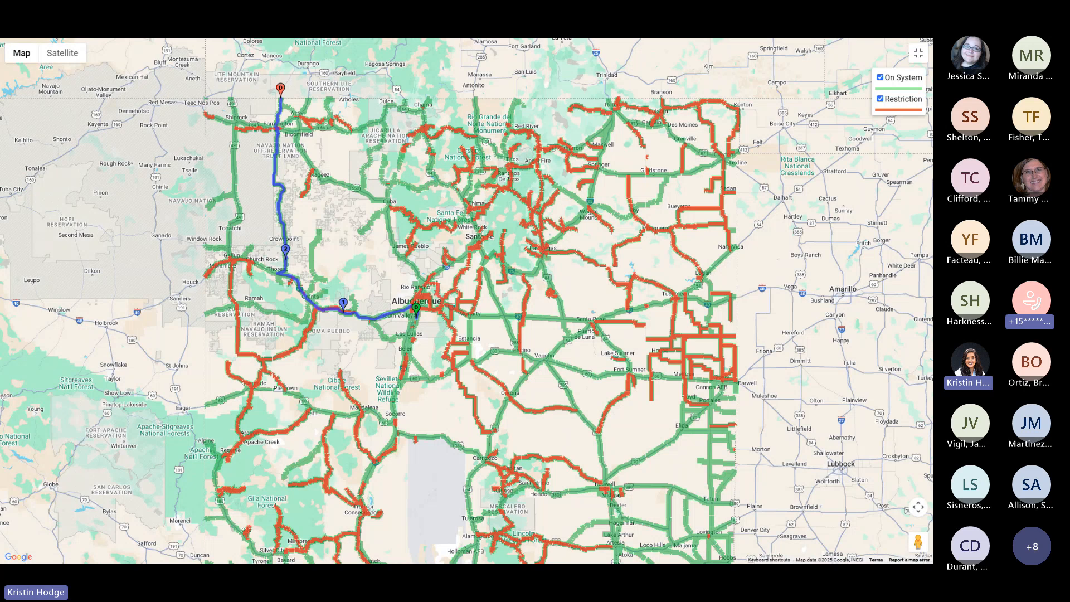
click(919, 54)
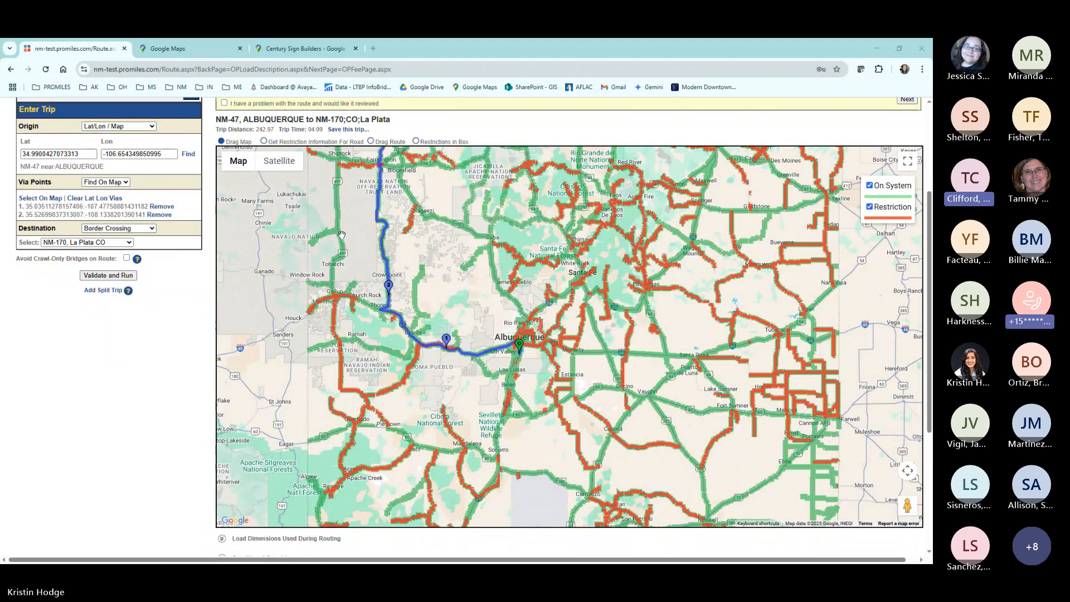
Reshape the route with Drag Route, moving via point 1 near Cuba and adding a third via on NM-371 north of Crownpoint.
click(371, 141)
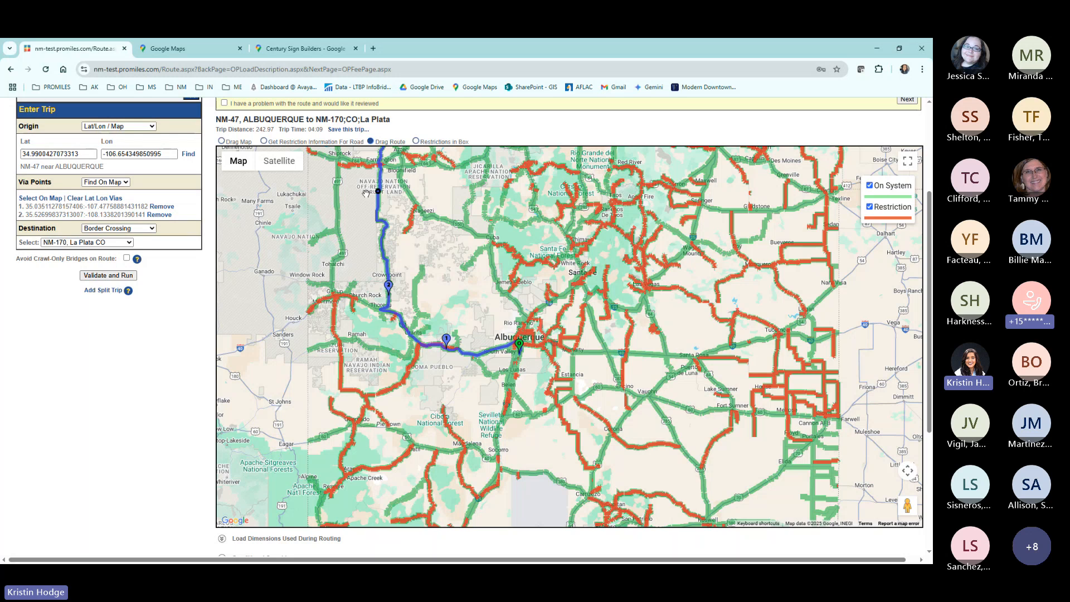
scroll(384, 270, up, 3)
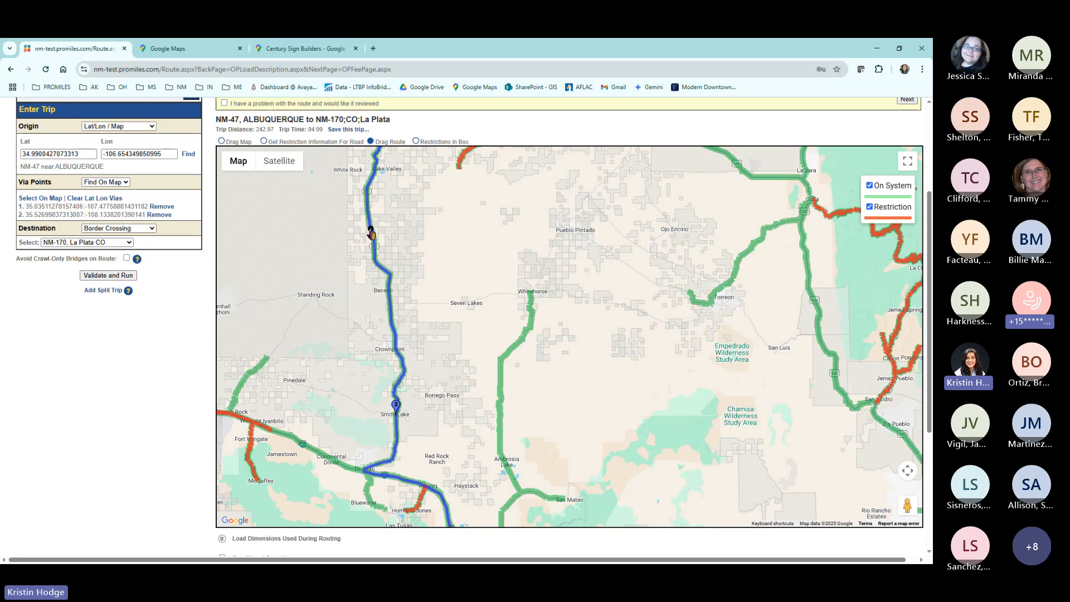
mouse_move(372, 233)
mouse_down()
mouse_move(780, 184)
mouse_move(748, 283)
mouse_move(711, 199)
mouse_move(734, 176)
mouse_move(696, 233)
mouse_move(510, 405)
mouse_move(829, 231)
mouse_move(772, 175)
mouse_move(800, 156)
mouse_move(760, 181)
mouse_move(804, 163)
mouse_move(775, 181)
mouse_move(796, 160)
mouse_move(754, 179)
mouse_up()
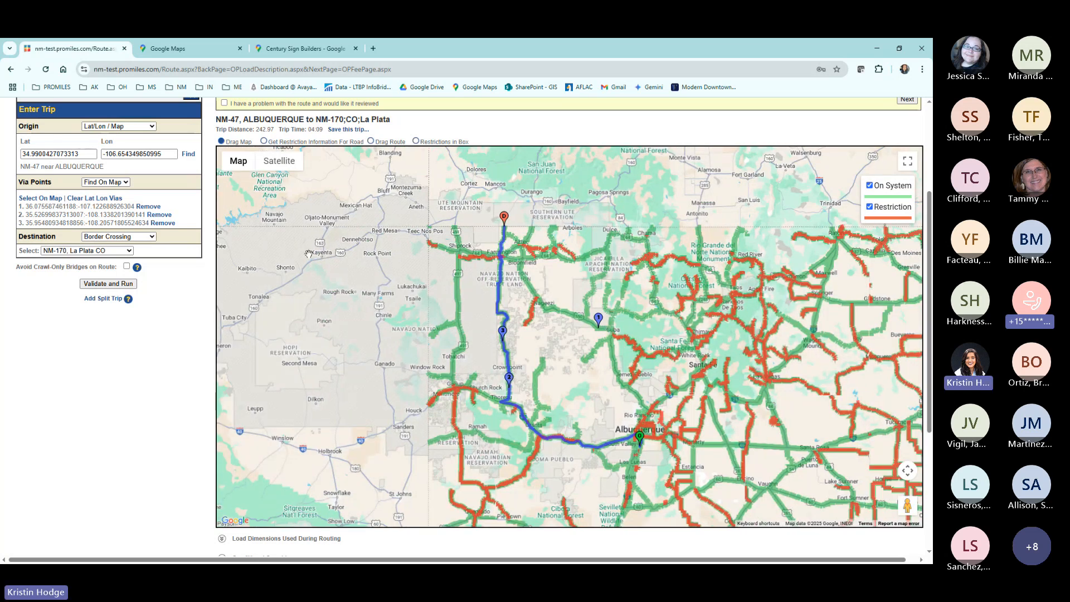
Remove the third and second via points, rerun the trip through the remaining via near Cuba, and review the path.
click(163, 223)
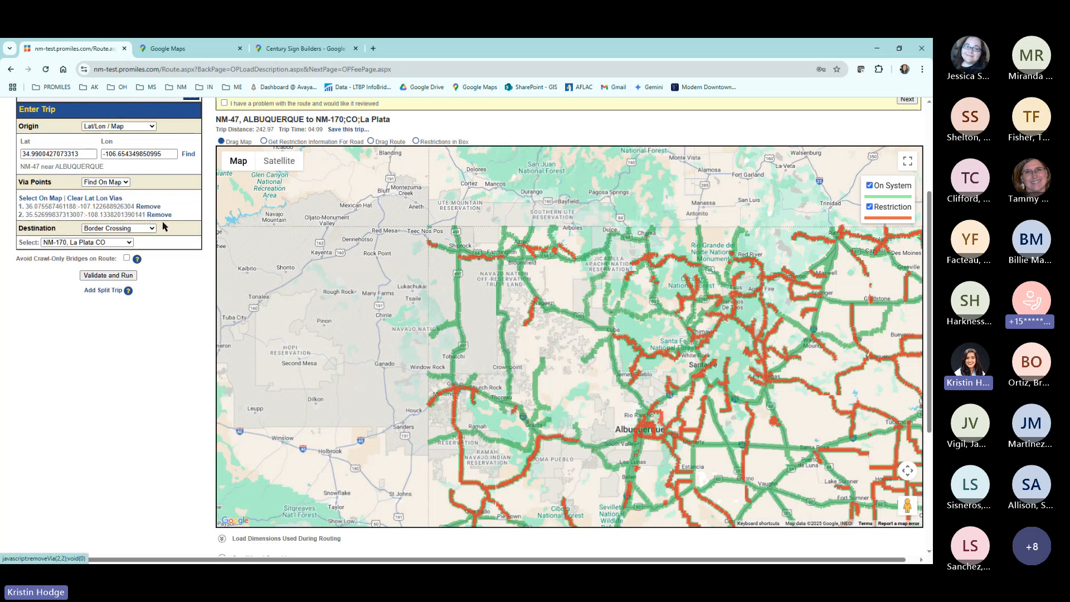
click(160, 215)
click(108, 267)
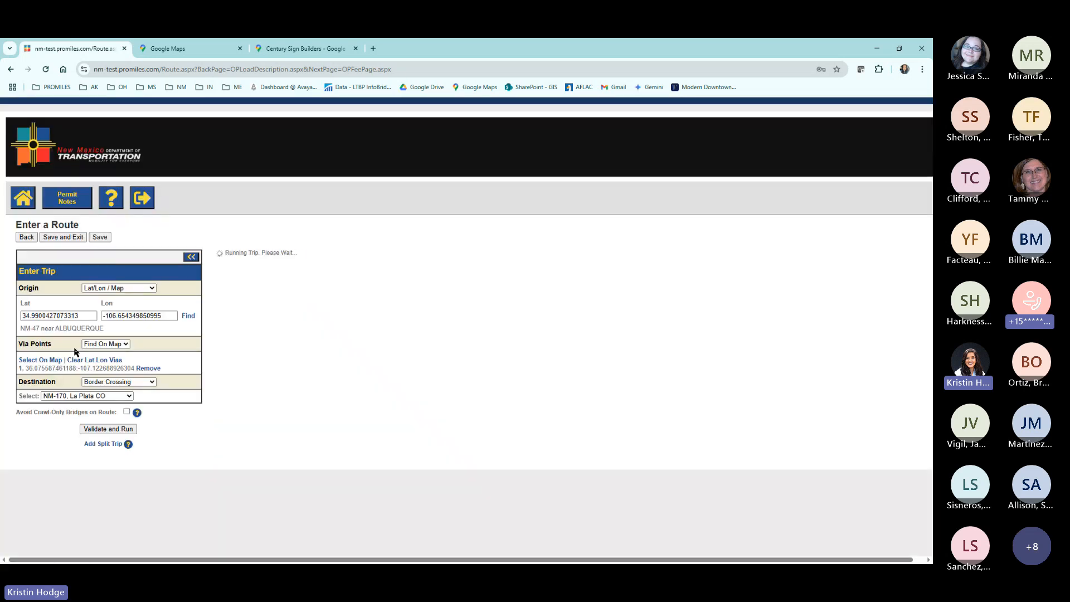
scroll(91, 318, down, 4)
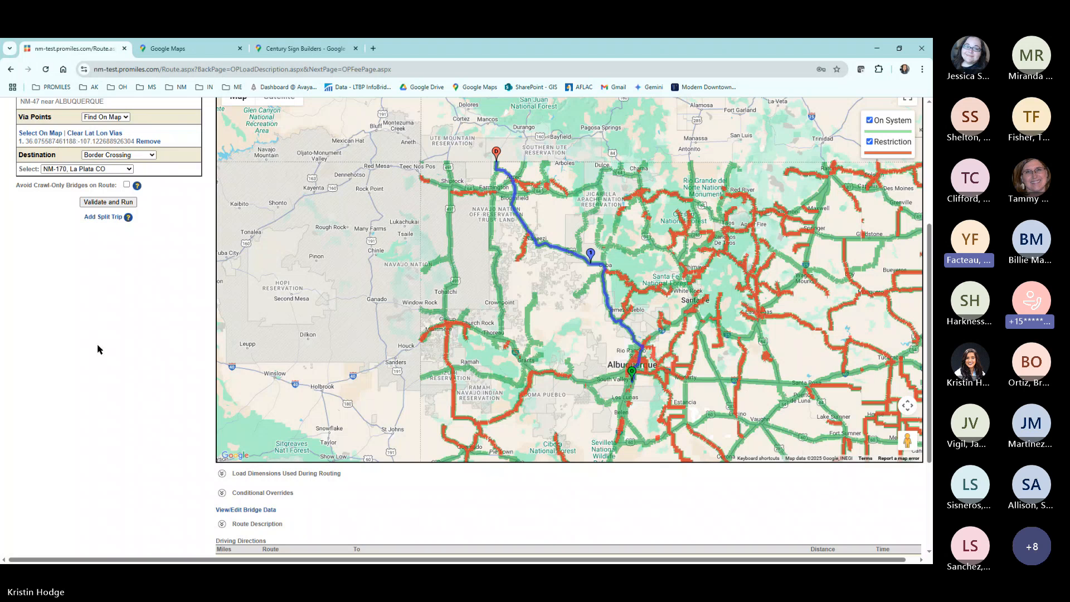
scroll(100, 349, up, 1)
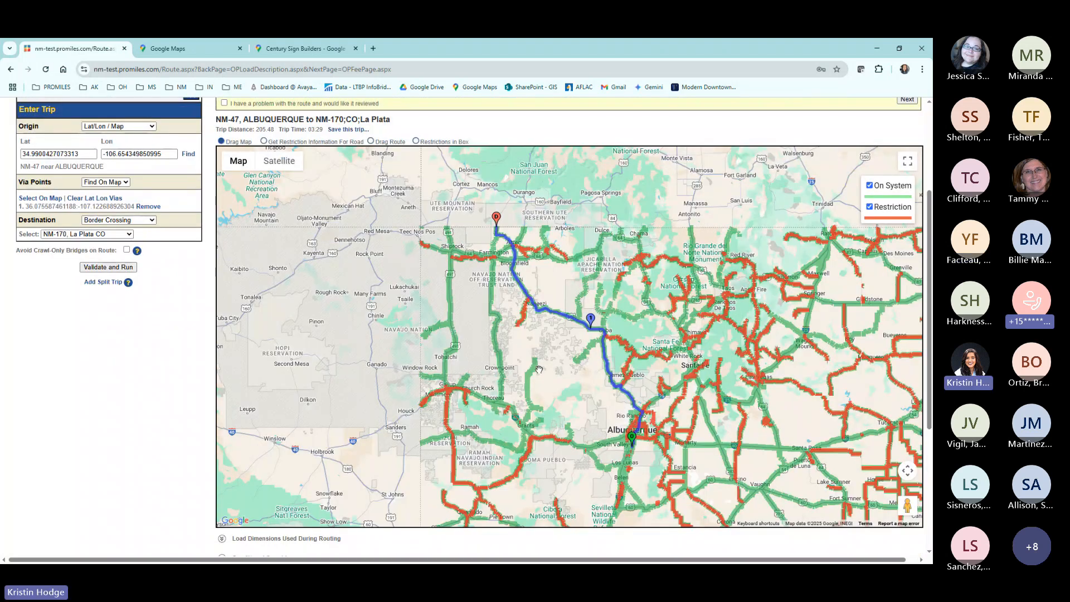
drag(567, 395, 471, 369)
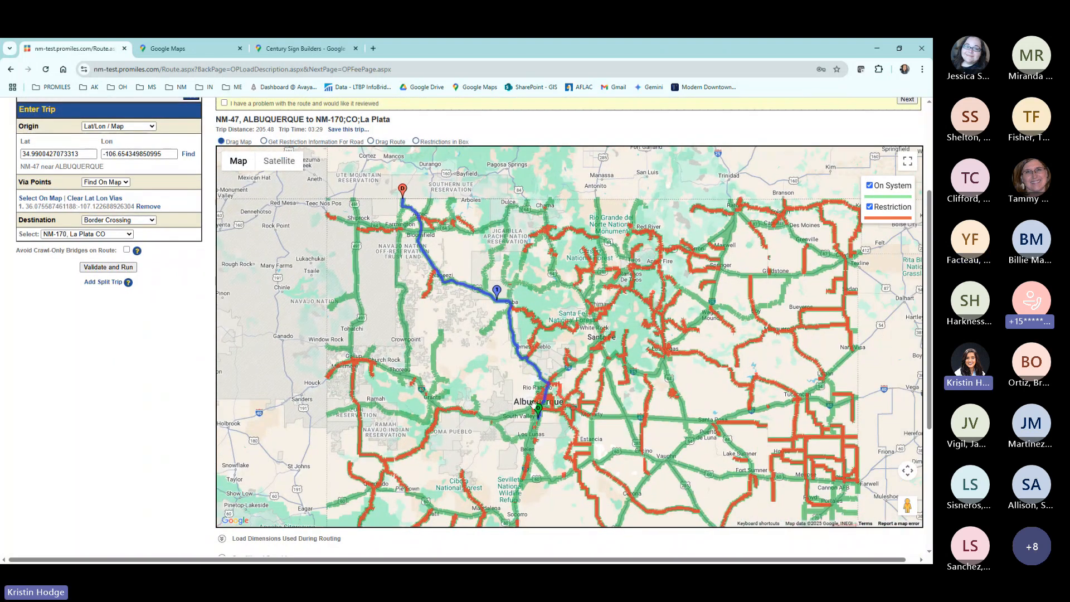